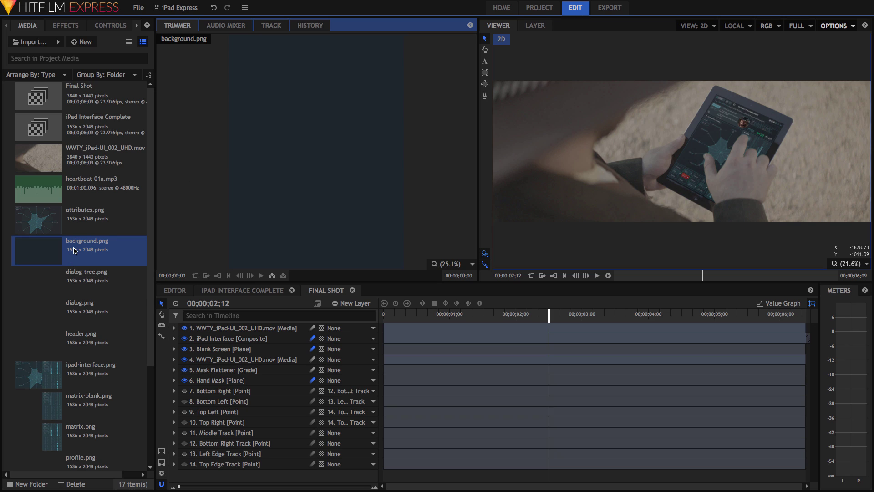
Make a composite shot from background.png, named iPad Interface, with a duration of 00;00;06;08
click(75, 251)
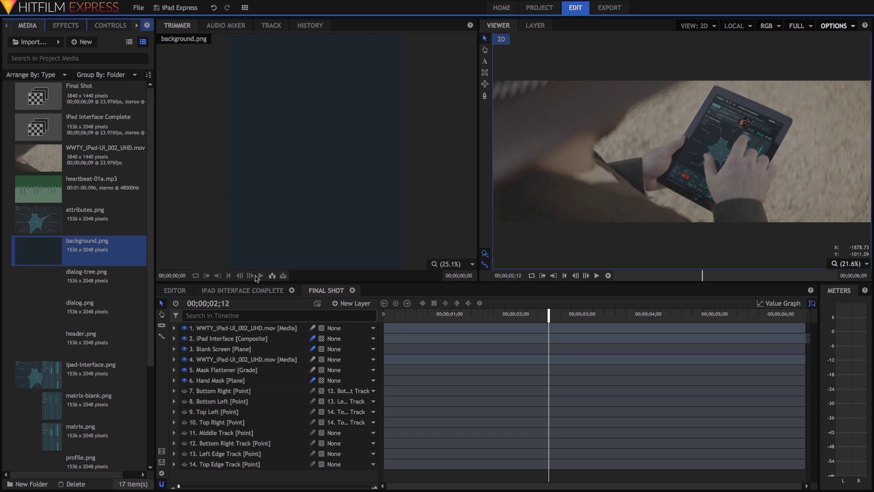
click(385, 262)
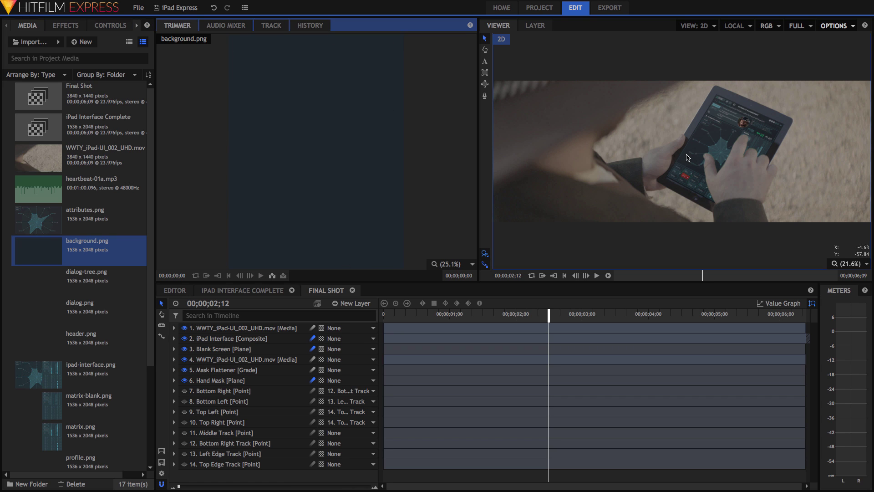
click(725, 212)
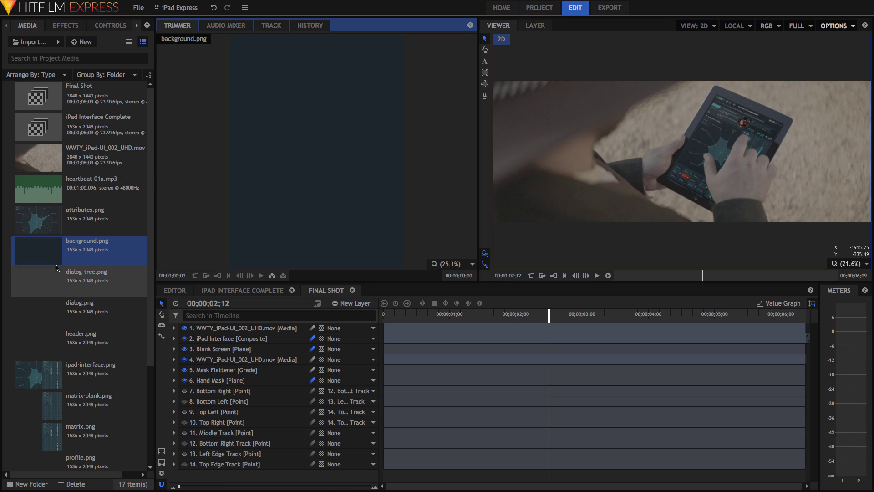
right_click(53, 250)
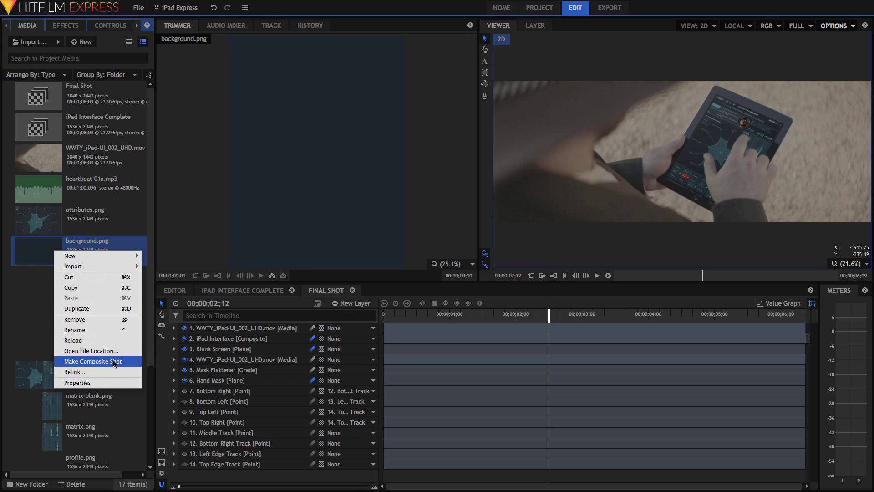
click(93, 362)
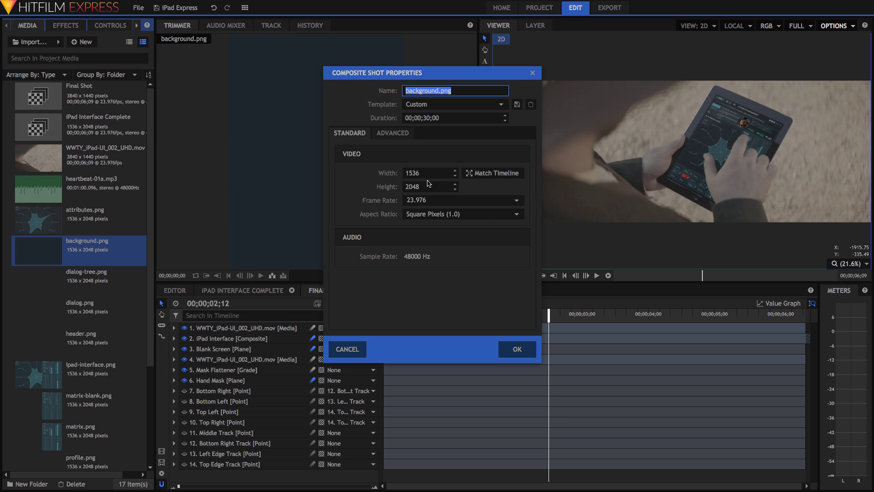
text(iPad Interface)
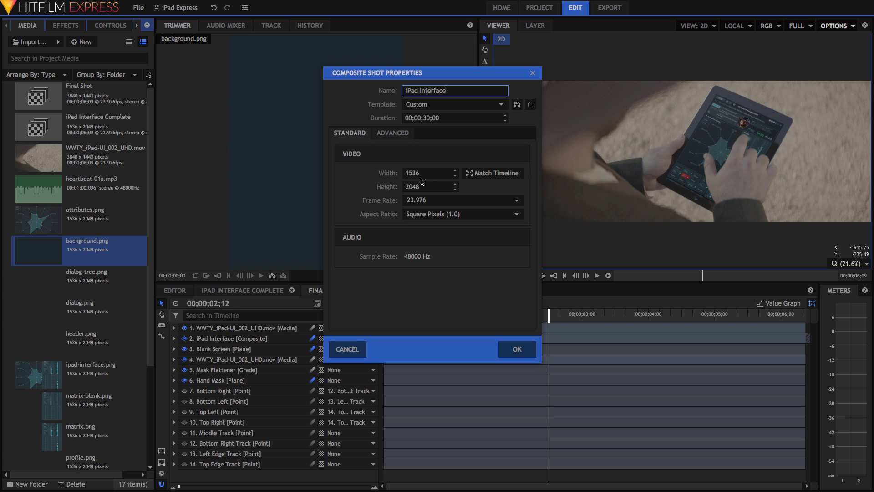
drag(422, 118, 454, 118)
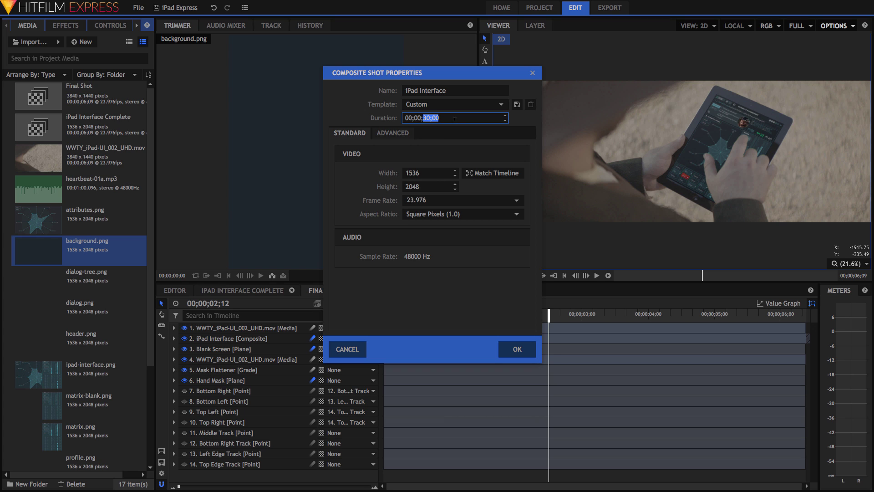
text(06;0)
click(519, 349)
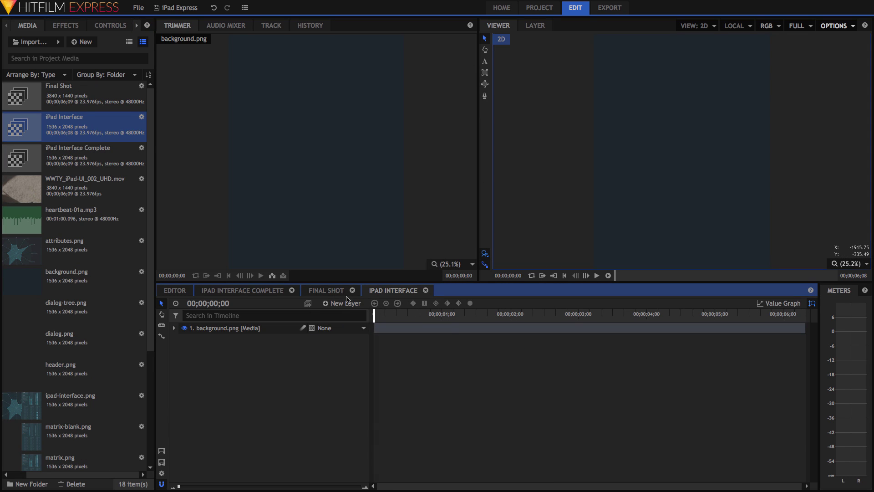
Add header.png, attributes.png, matrix.png and matrix-blank.png to the timeline, stacked in that order above the background layer
drag(38, 373, 227, 327)
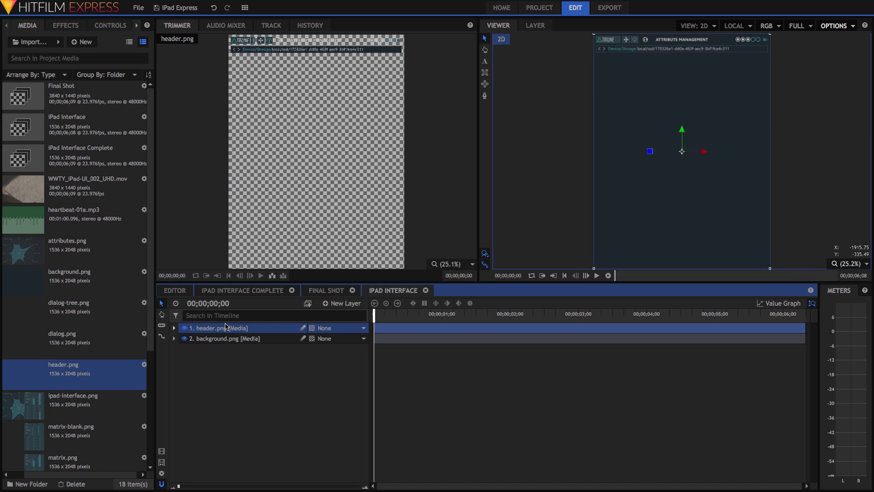
click(33, 249)
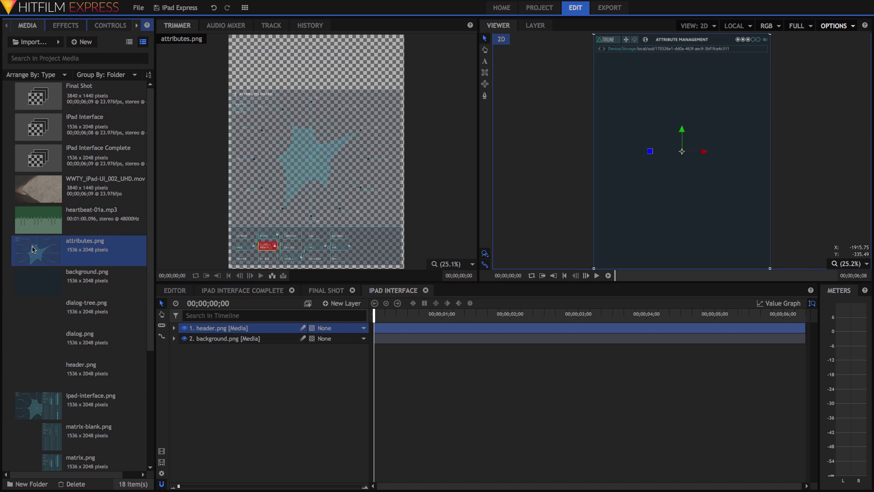
drag(33, 249, 228, 327)
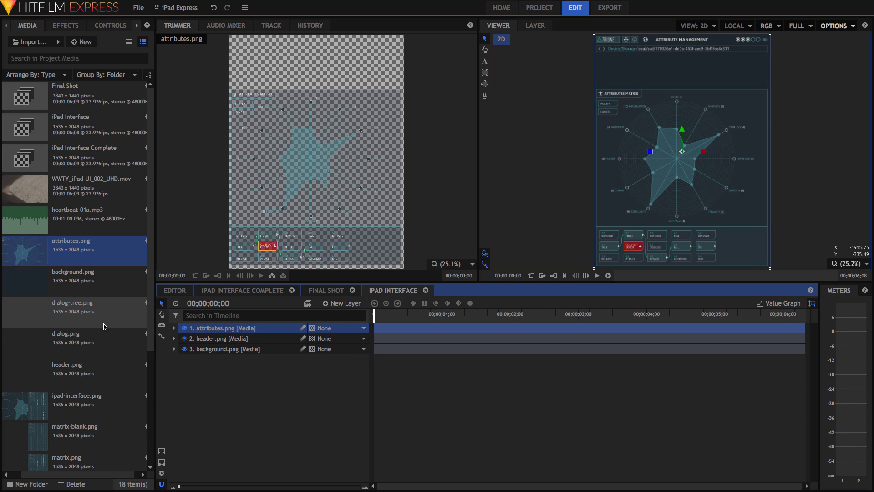
scroll(104, 326, down, 3)
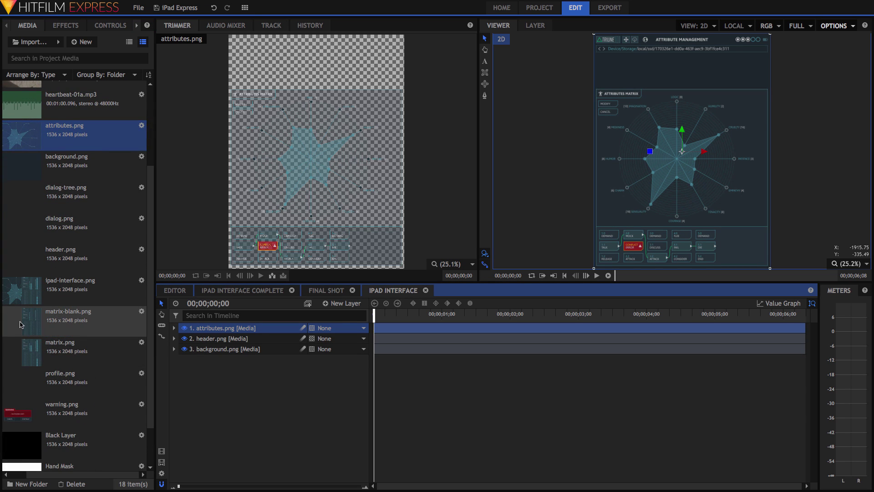
click(21, 324)
drag(46, 345, 218, 327)
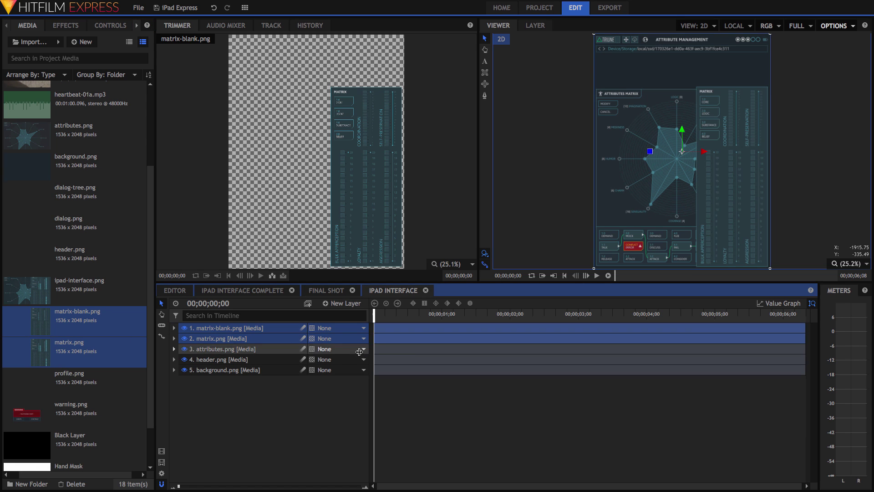
Parent the matrix-blank.png layer to the matrix.png layer
click(324, 399)
click(346, 328)
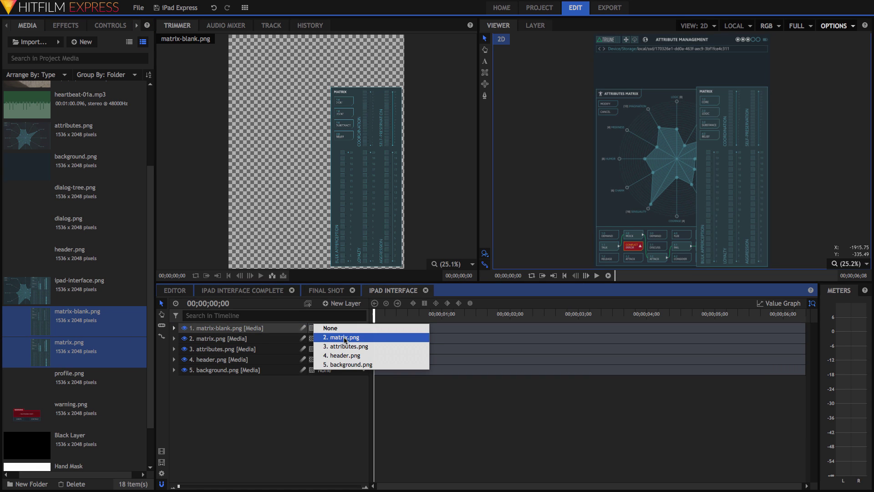
click(345, 338)
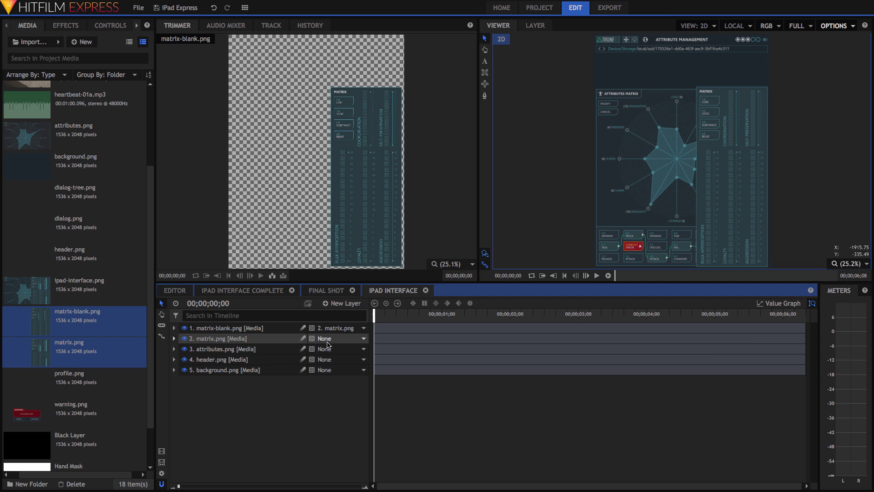
Examine how the panels overlap by temporarily hiding the matrix-blank.png, matrix.png and attributes.png layers and showing them again
click(237, 339)
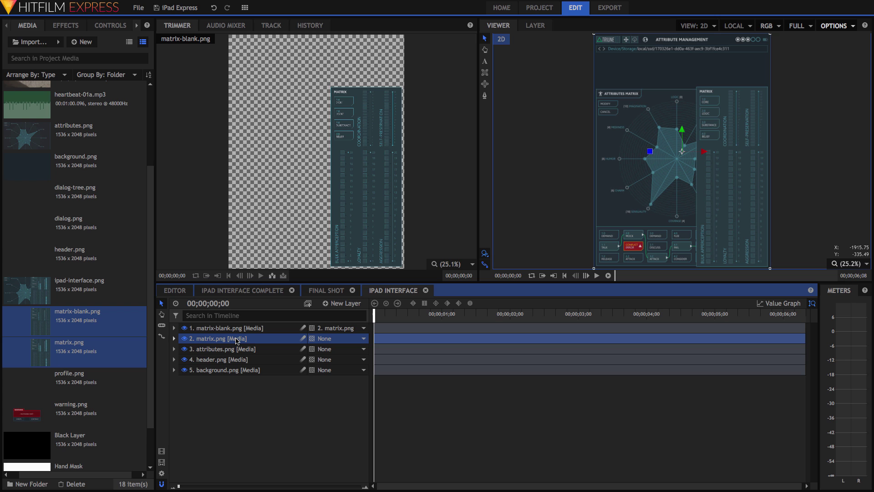
click(769, 207)
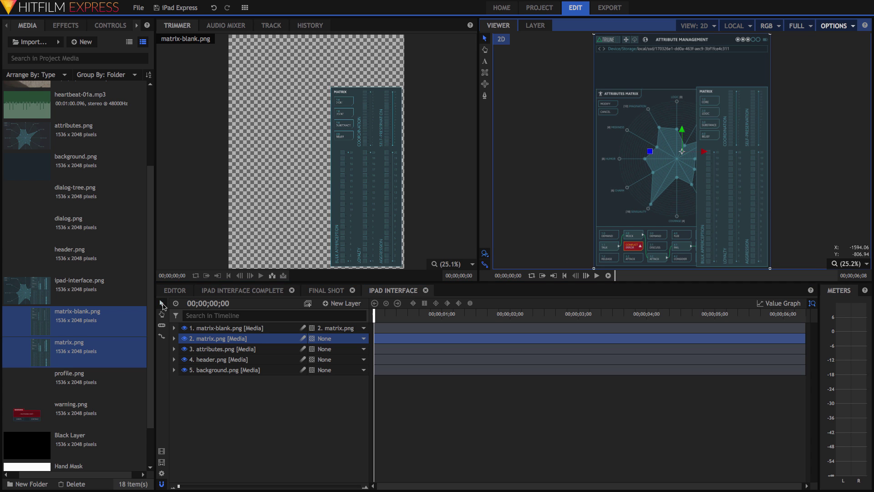
click(184, 328)
click(184, 338)
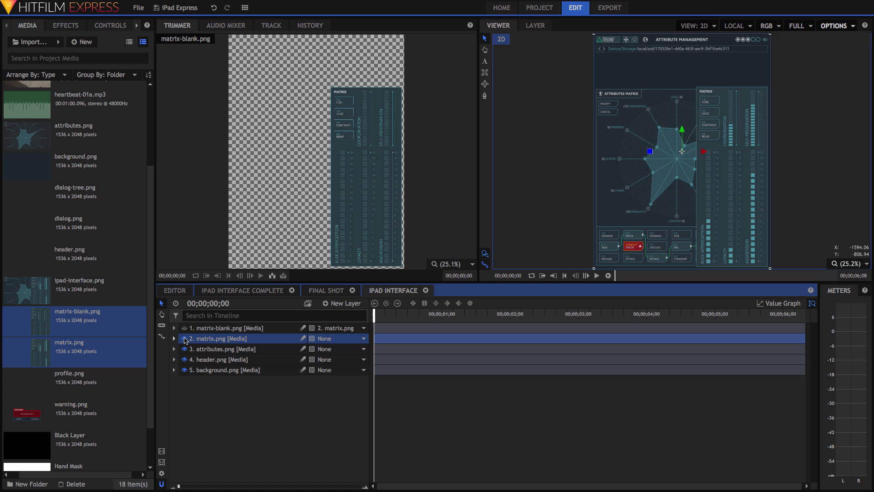
click(216, 350)
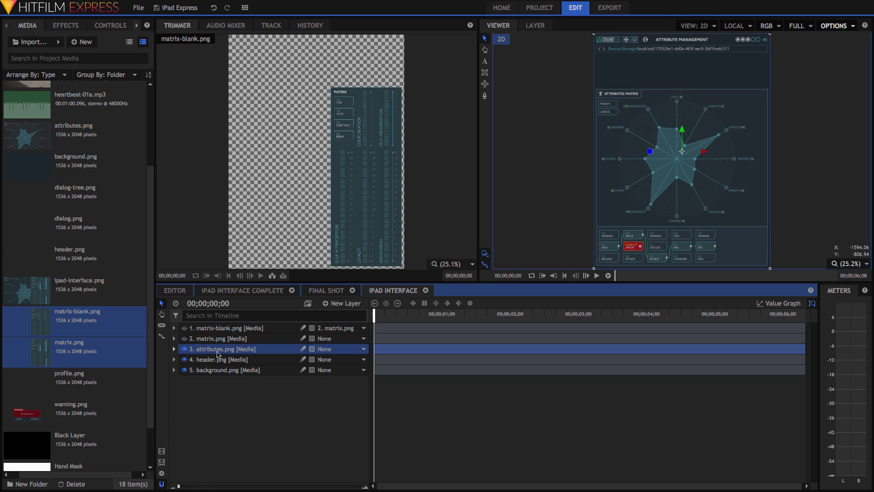
click(184, 349)
click(185, 348)
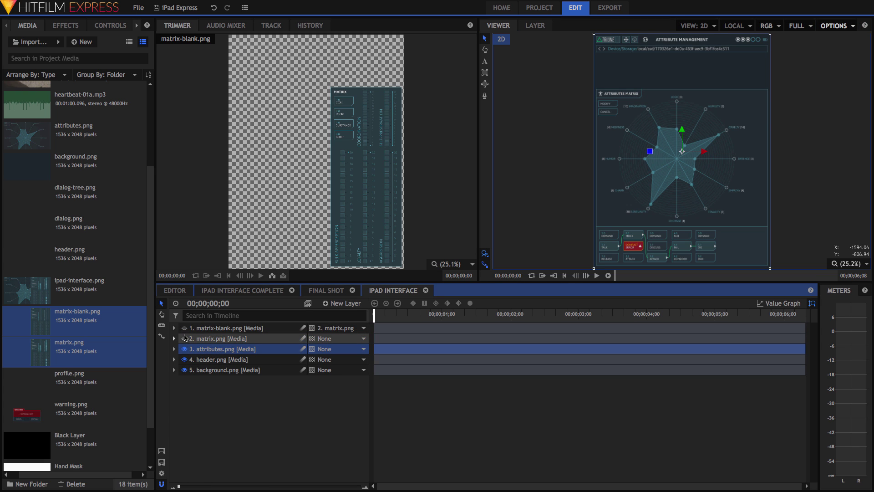
click(184, 338)
click(185, 328)
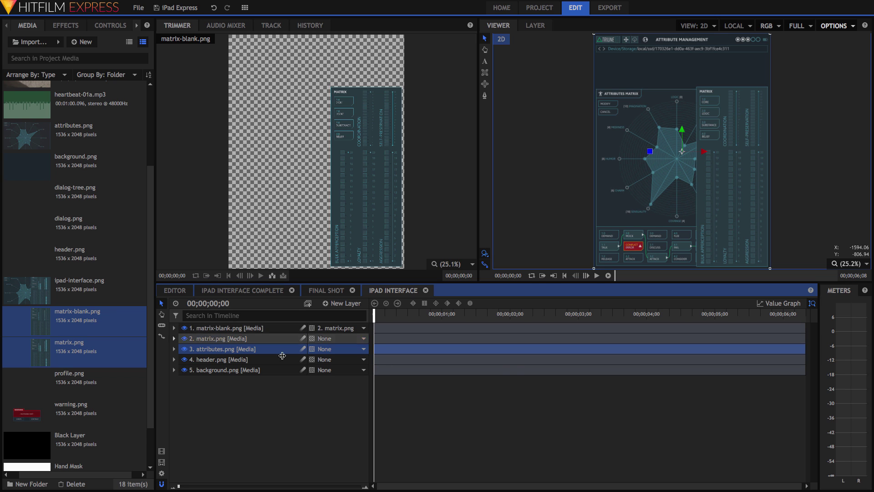
Set a position keyframe of 0, 0 on the attributes.png layer at 00;00;00;20
drag(421, 315, 429, 317)
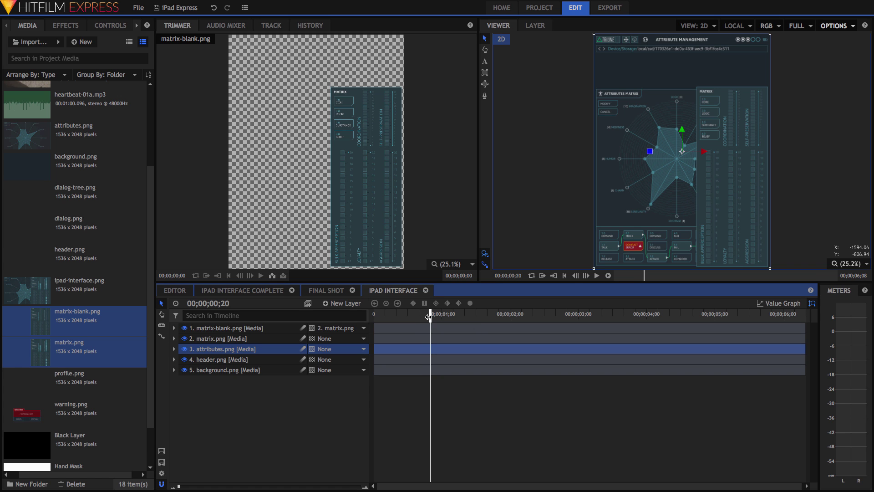
click(174, 349)
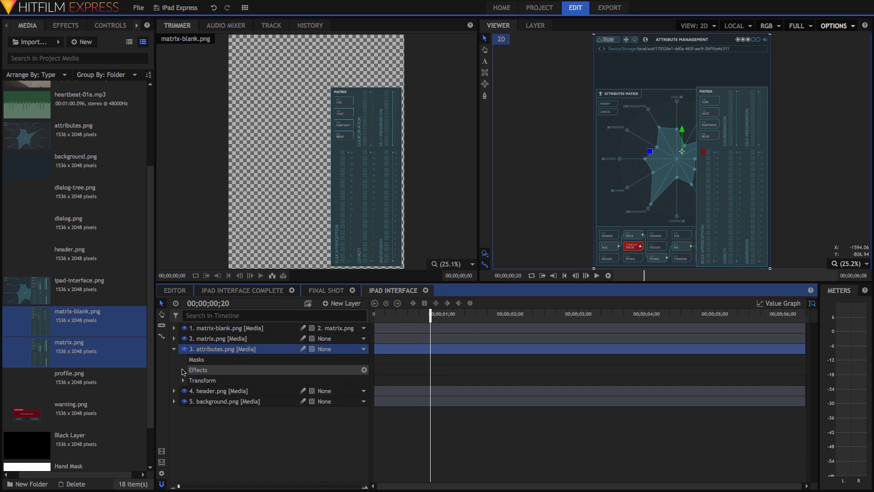
click(183, 380)
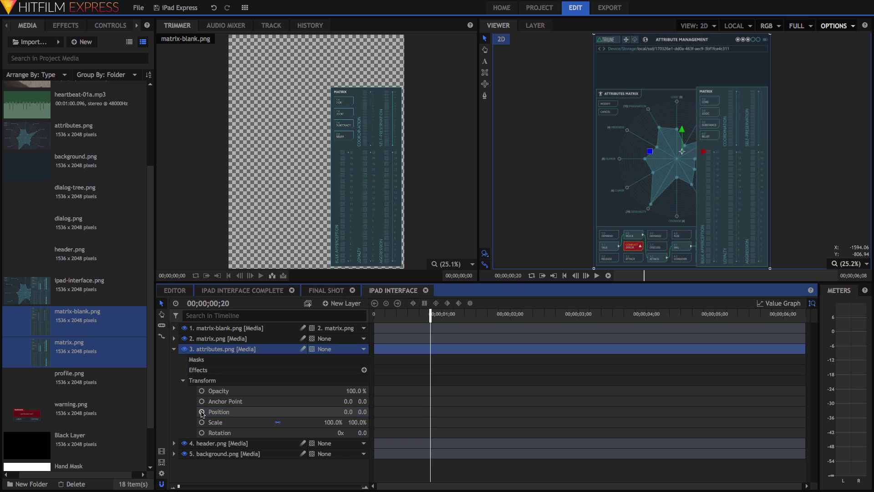
click(202, 412)
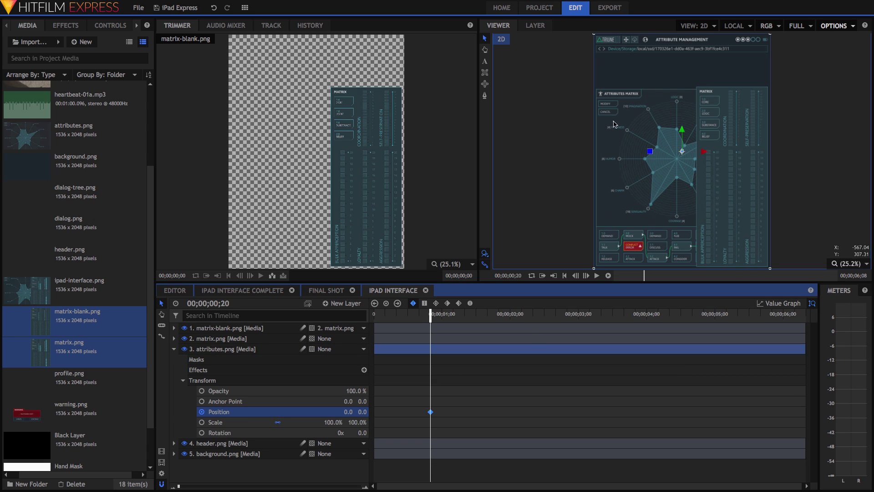
click(680, 149)
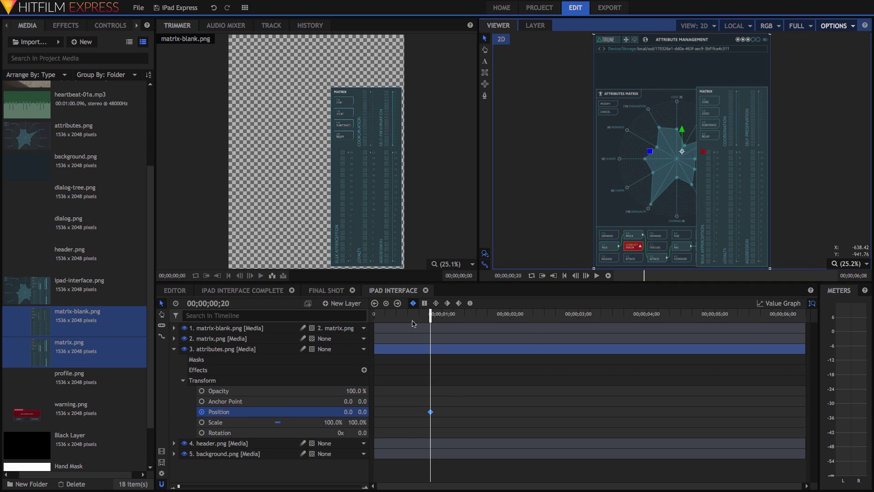
Move the attributes.png layer horizontally out of frame to X position 1585 at 00;00;00;10, keyframing its start position
click(401, 318)
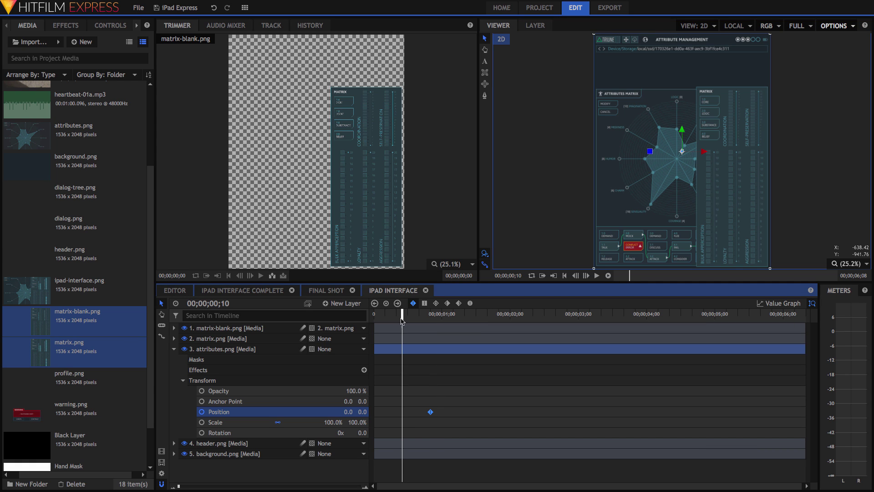
click(704, 152)
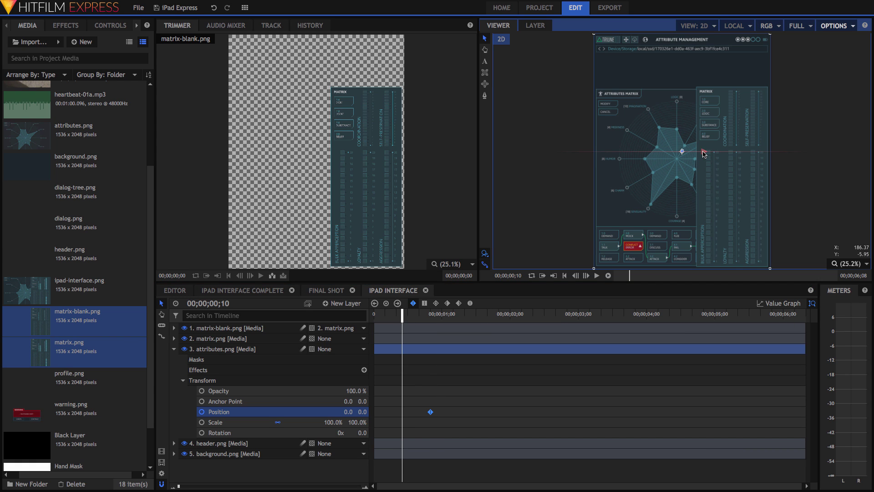
drag(704, 152, 873, 153)
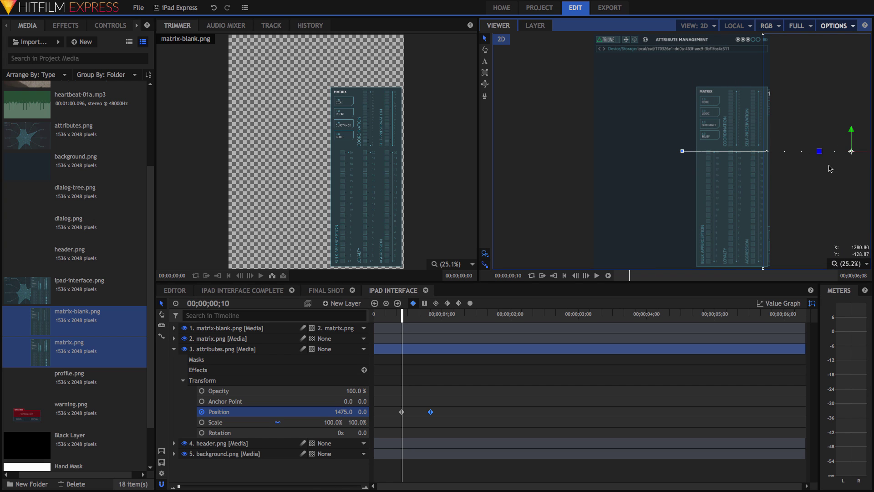
scroll(812, 163, down, 3)
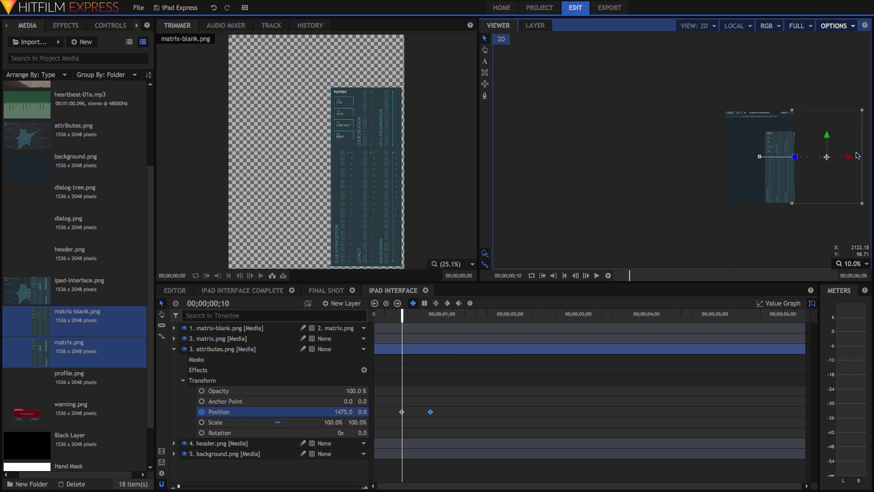
drag(850, 158, 855, 162)
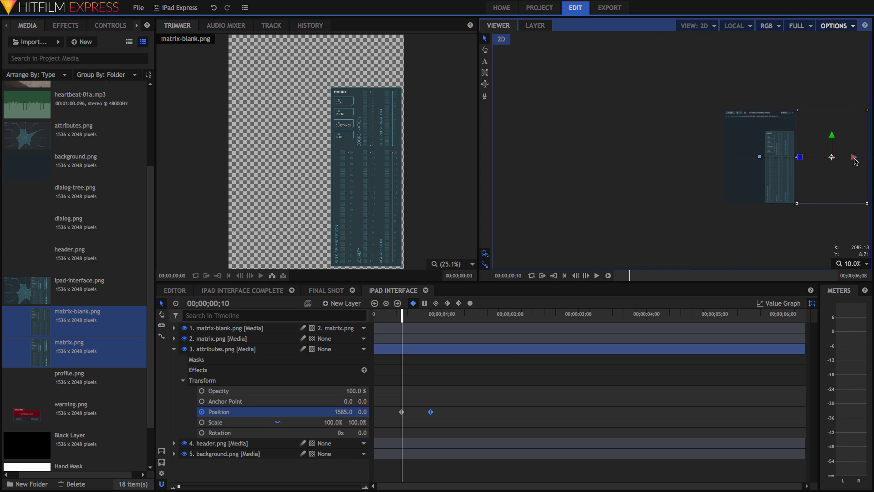
click(860, 264)
click(856, 358)
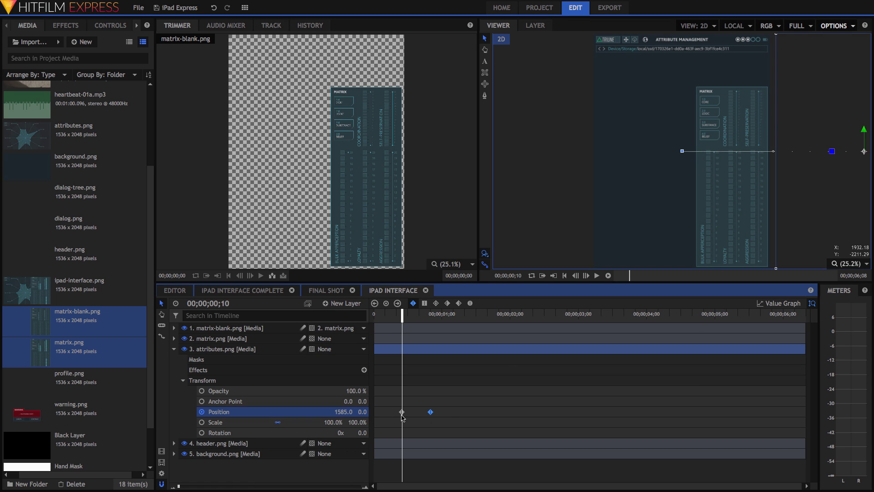
Set a position keyframe of 0, 0 on the matrix.png layer at 00;00;00;23
click(170, 350)
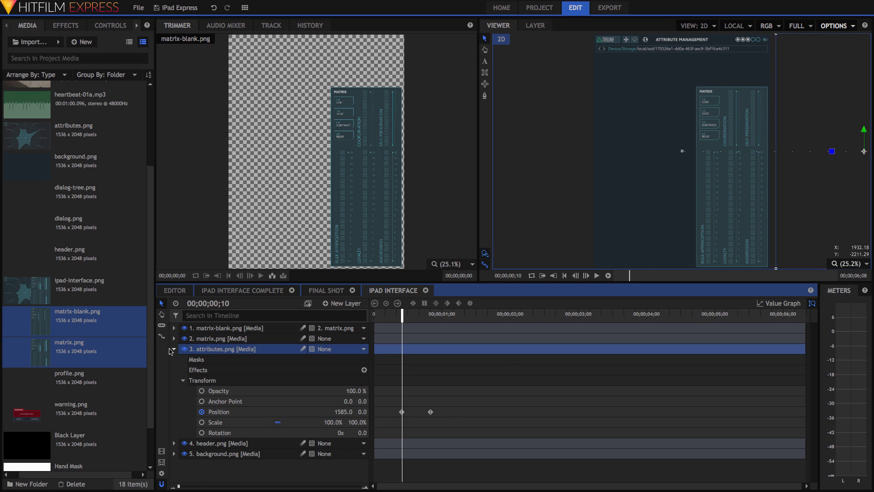
click(173, 339)
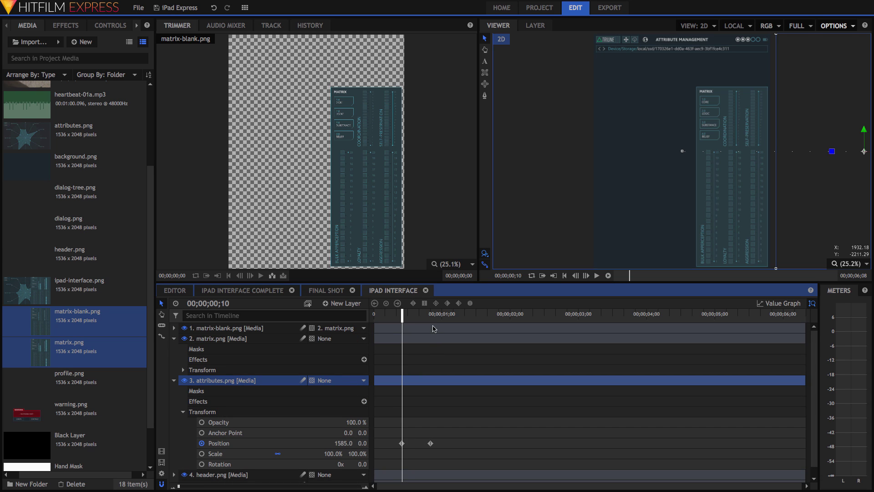
drag(430, 315, 439, 321)
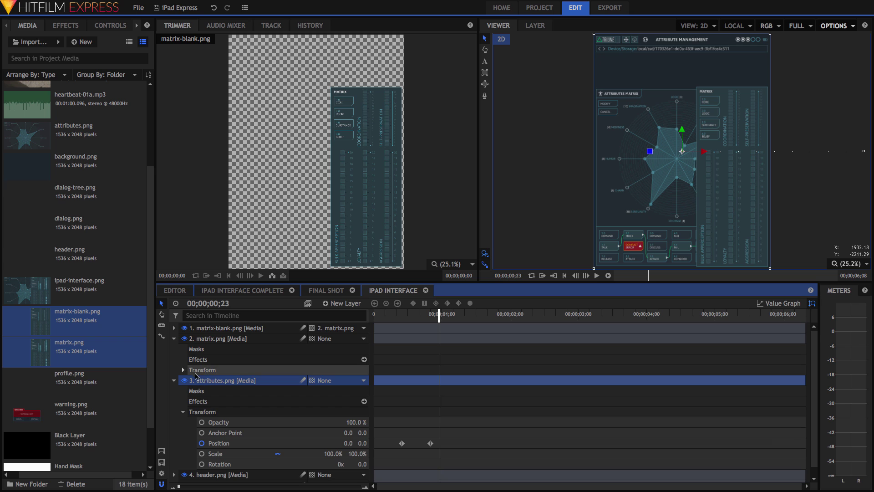
click(183, 370)
click(202, 401)
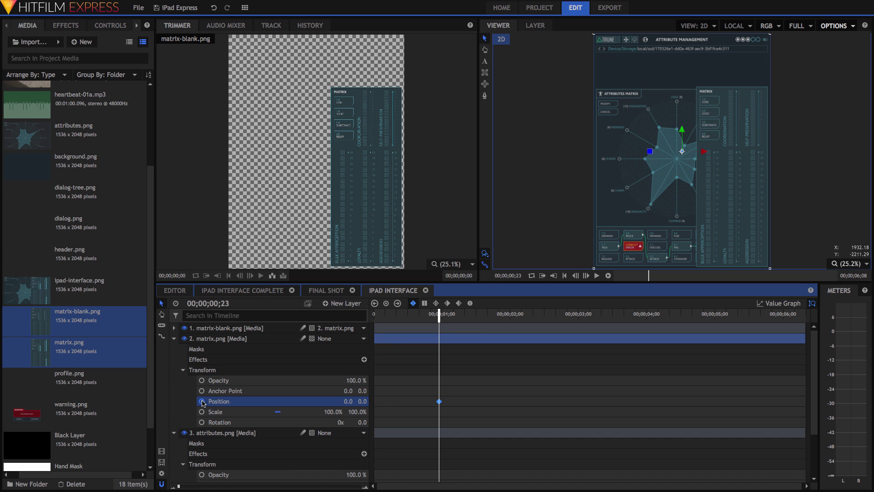
Move the matrix.png layer horizontally out of frame to X position 697.8 at 00;00;00;18, keyframing its start position
drag(445, 315, 424, 318)
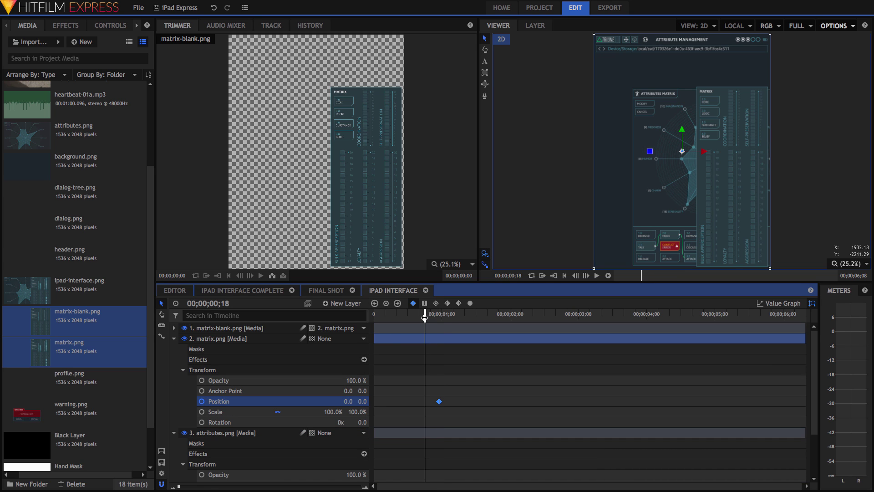
drag(705, 152, 783, 156)
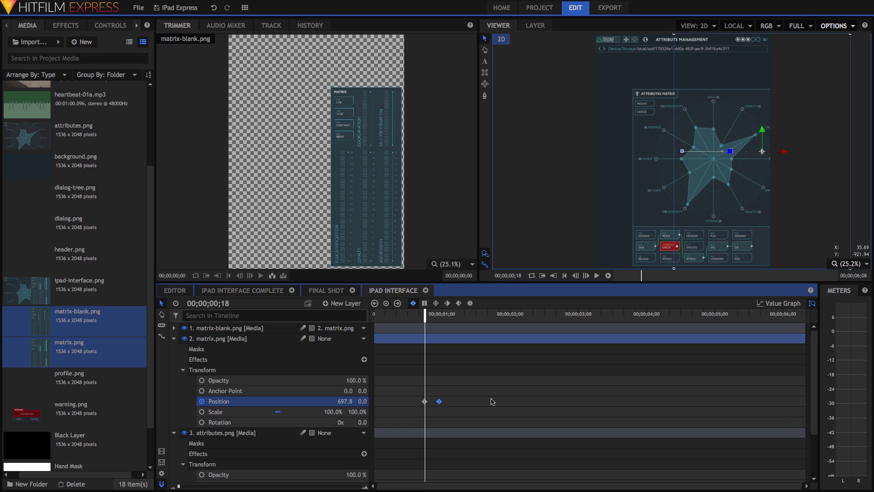
drag(424, 314, 453, 315)
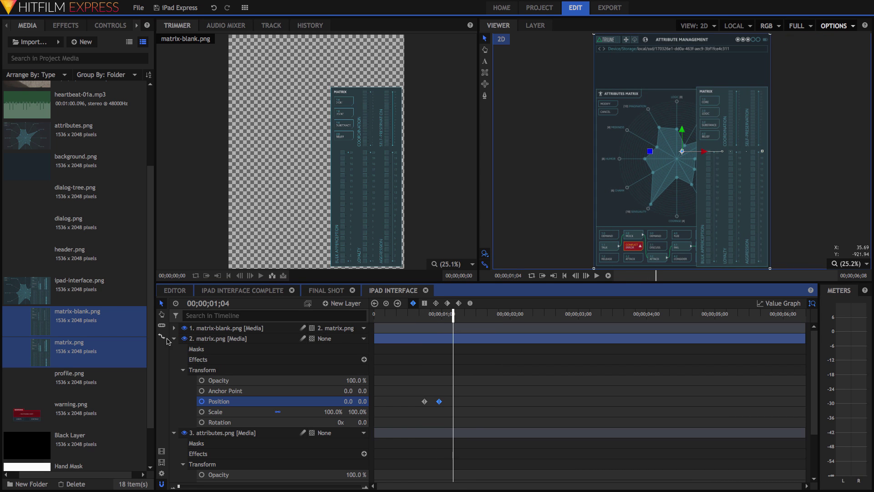
click(174, 338)
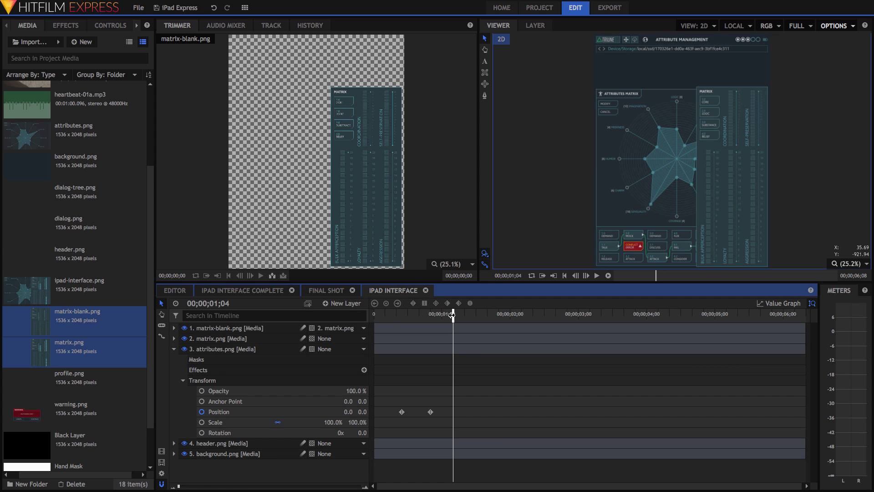
Fade out the matrix-blank.png layer with opacity keyframes of 100% at 00;00;01;01 and 0% at 00;00;01;06
drag(452, 314, 445, 315)
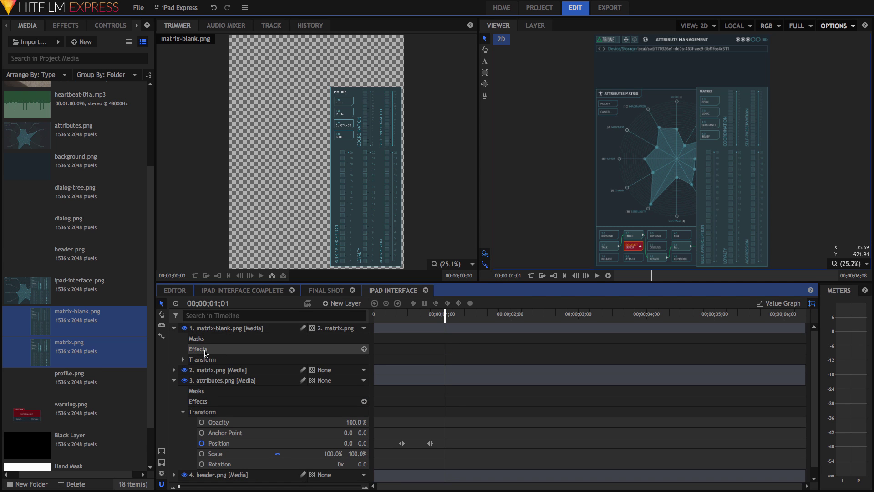
click(183, 360)
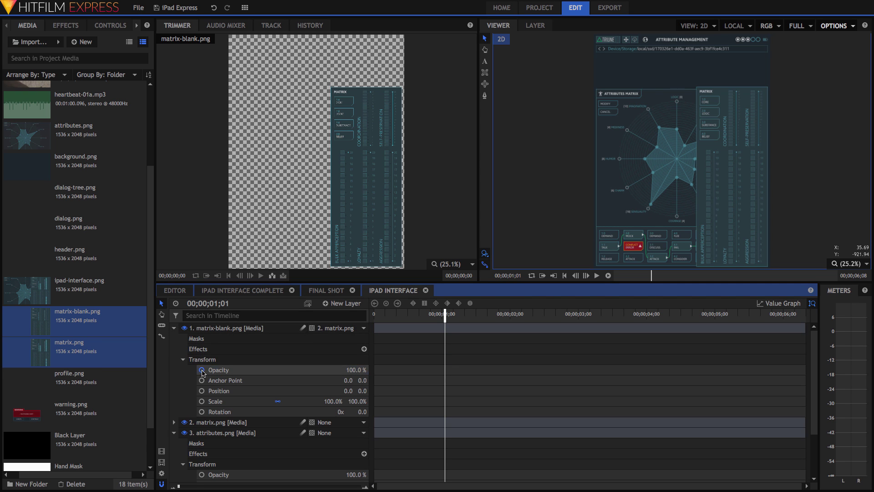
click(202, 370)
key(space)
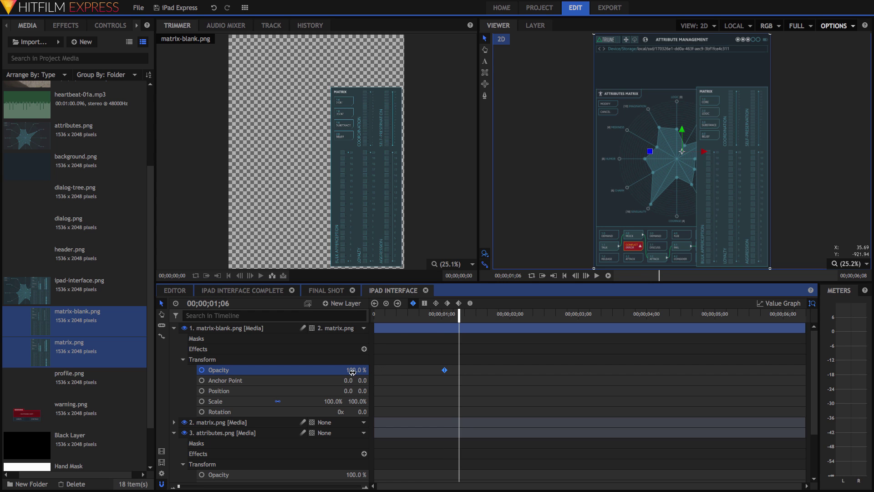
drag(357, 370, 314, 370)
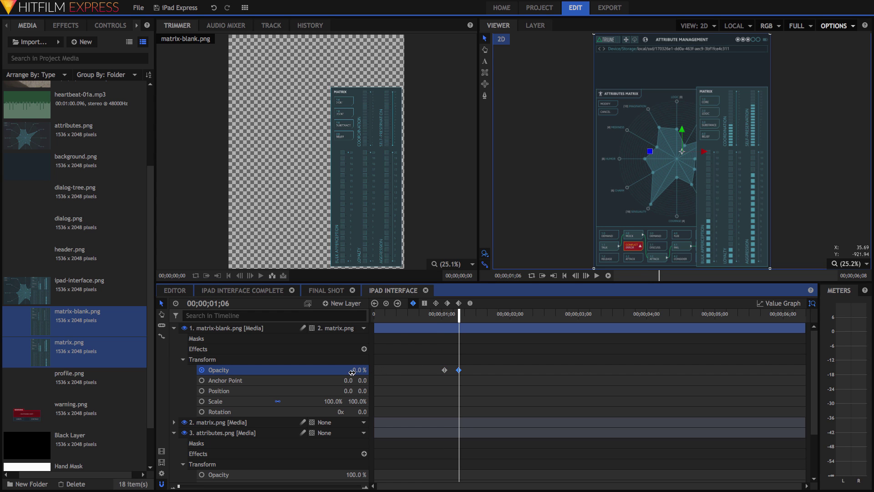
Play back the panel animation from 00;00;00;12 and collapse the properties of the matrix-blank.png and attributes.png layers
drag(421, 315, 407, 314)
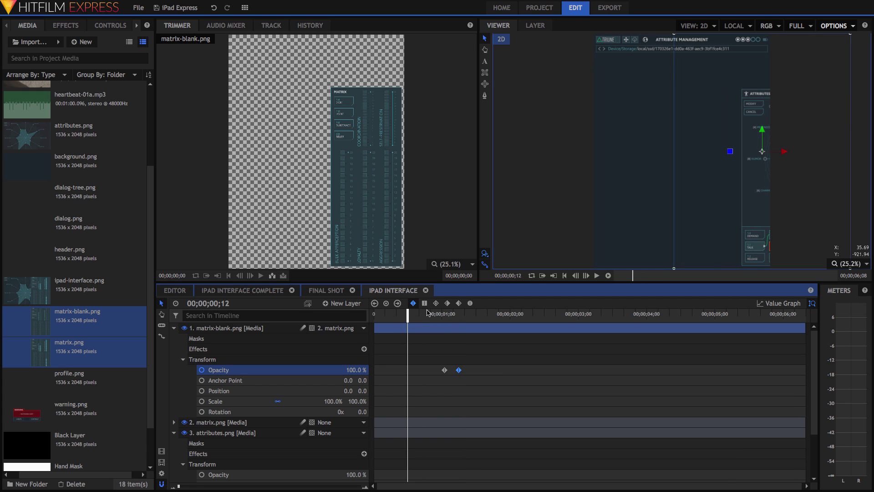
click(597, 275)
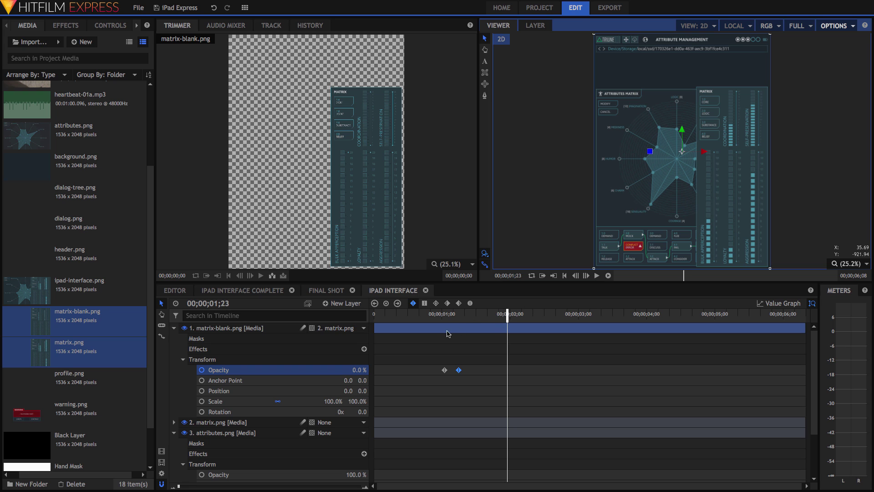
click(174, 328)
click(174, 349)
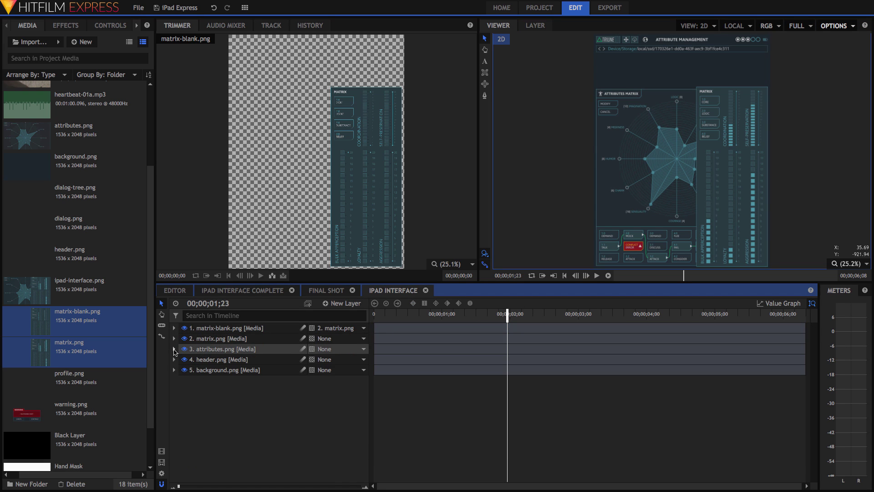
Add dialog-tree.png to the composite as the topmost layer, above matrix-blank.png
click(65, 194)
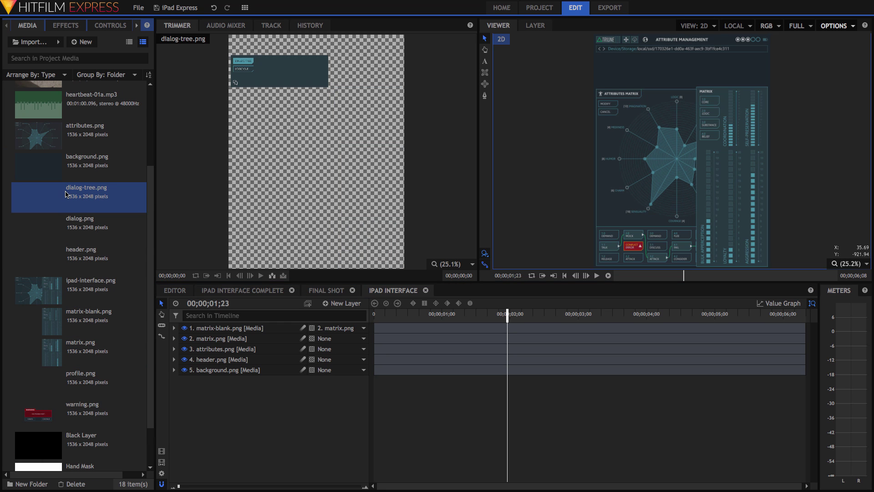
drag(65, 192, 177, 286)
drag(207, 323, 211, 328)
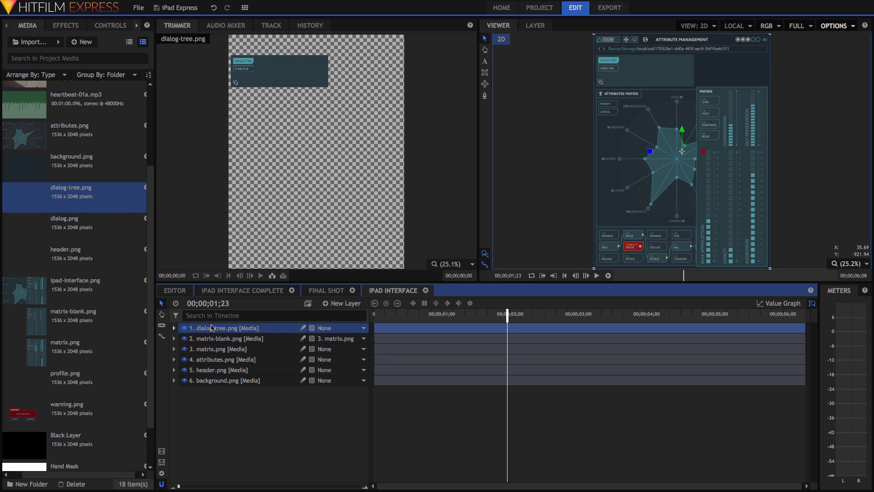
Add dialog.png above the dialog-tree.png layer and parent it to dialog-tree.png
click(34, 225)
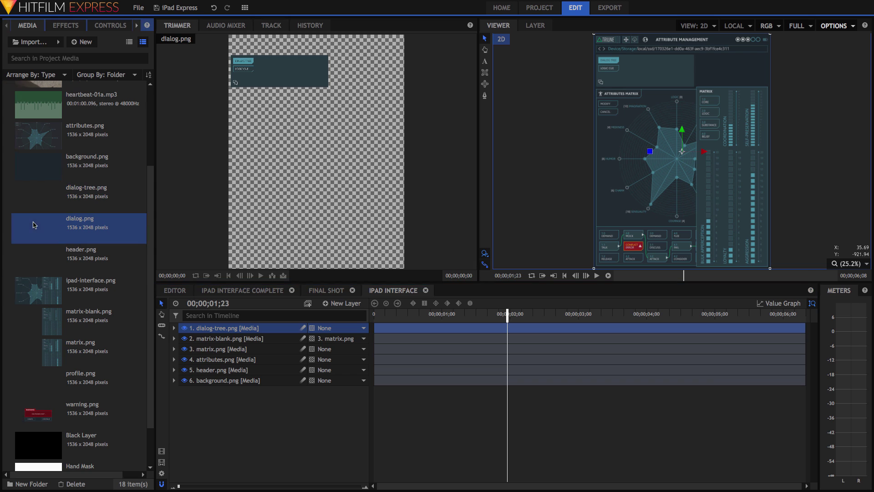
click(216, 328)
drag(217, 328, 217, 329)
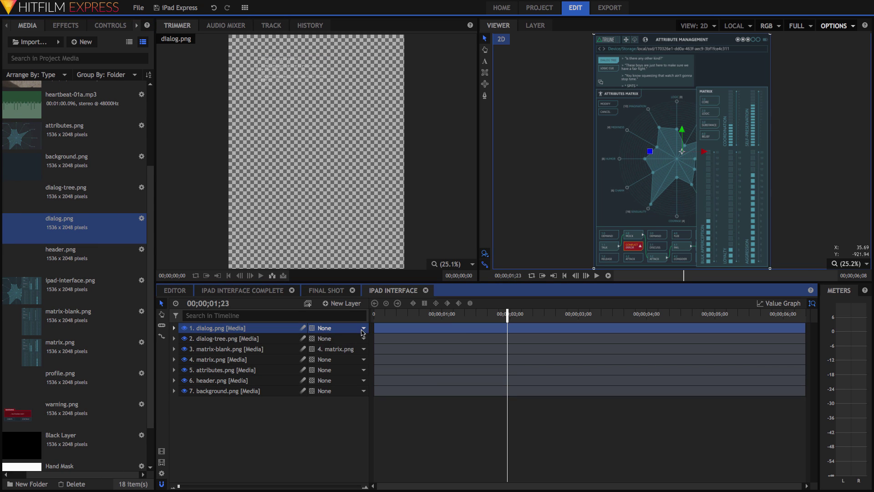
click(342, 329)
click(354, 341)
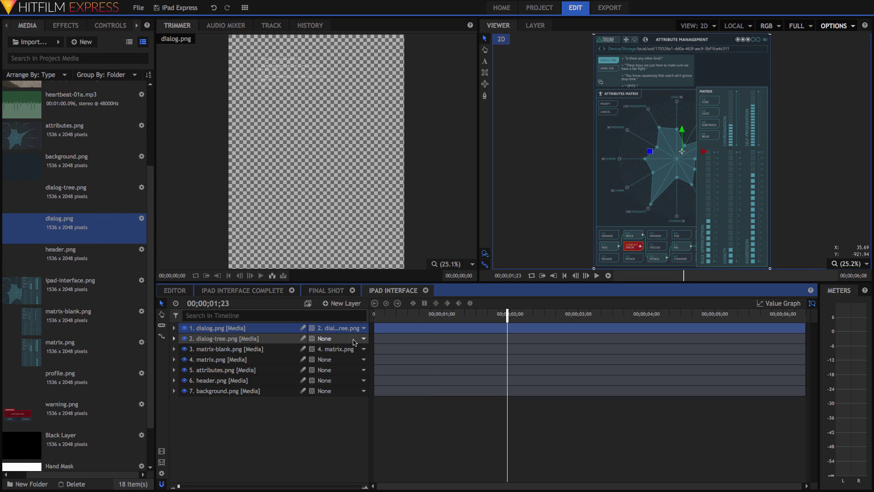
Draw a rectangular mask on the dialog.png layer around the dialog panel area, cutting off text beyond its lower edge
click(484, 72)
click(219, 330)
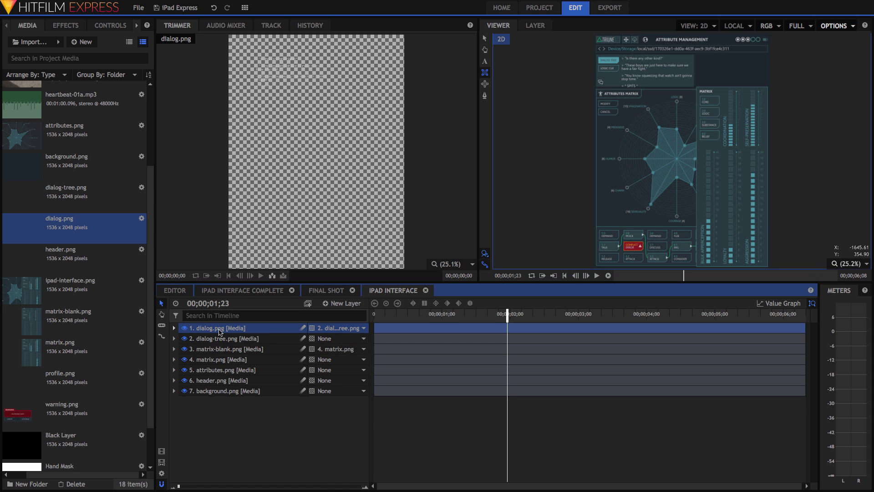
click(604, 87)
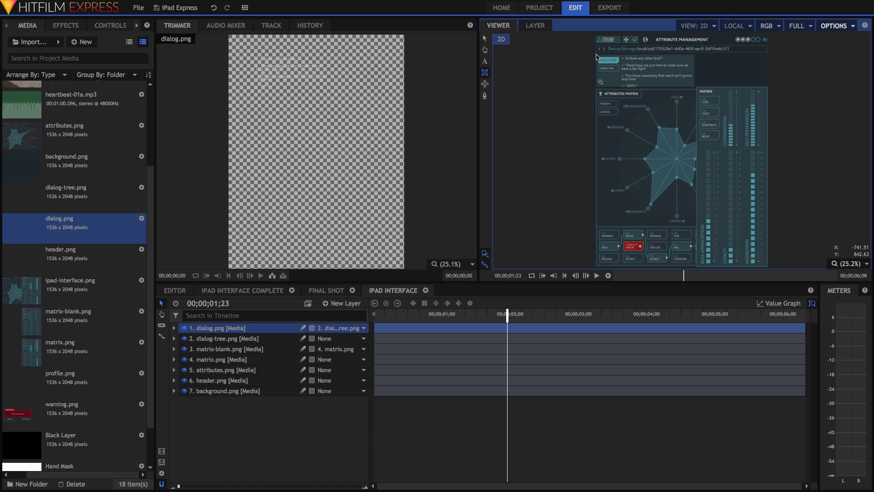
drag(599, 58, 693, 88)
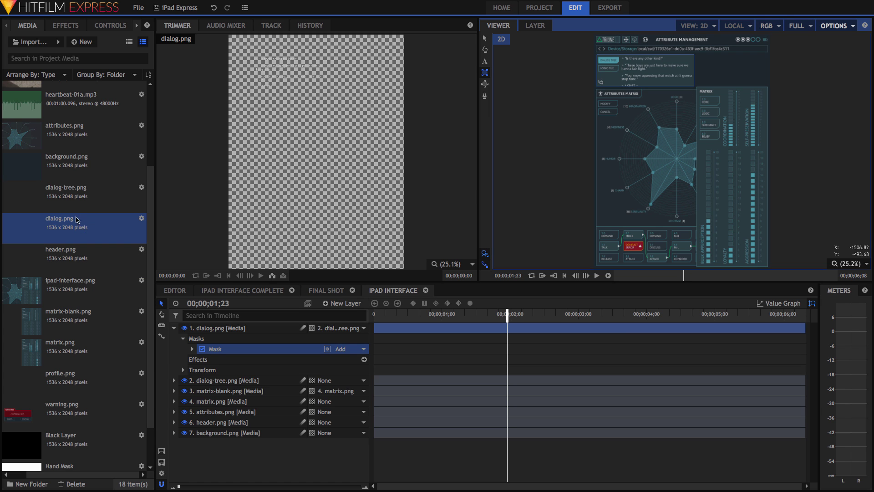
Add profile.png to the composite as the topmost layer and collapse the dialog.png layer's properties
click(36, 379)
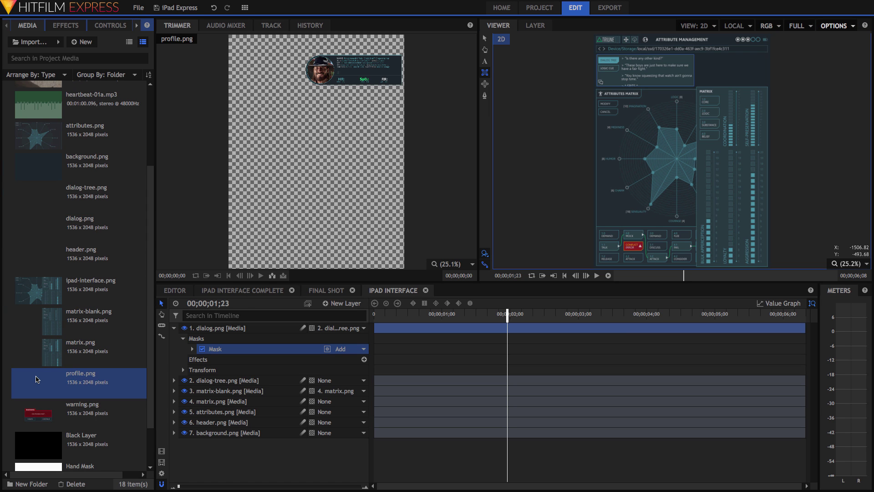
drag(144, 368, 219, 329)
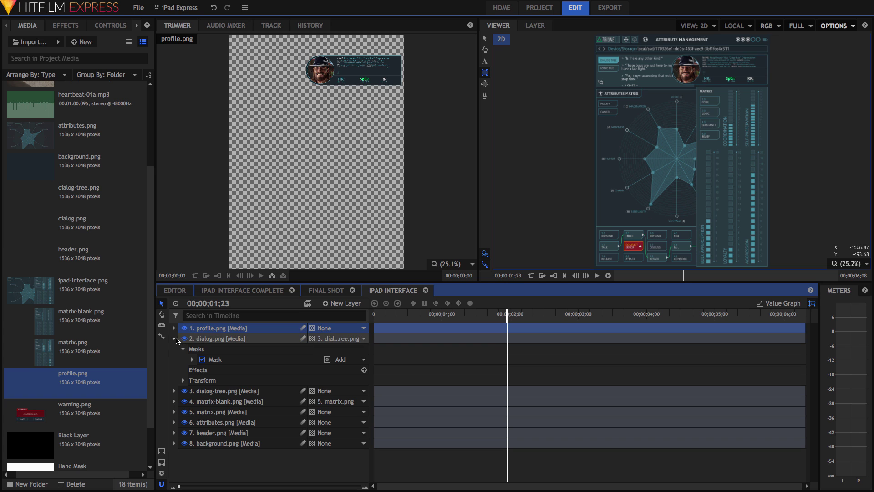
click(174, 339)
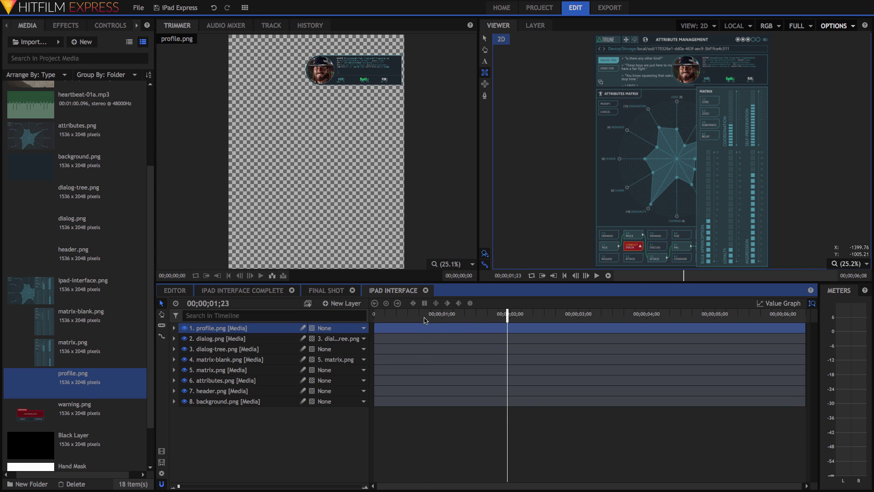
Set position keyframes of 0, 0 on the profile.png and dialog-tree.png layers at 00;00;00;14
click(423, 316)
drag(419, 316, 414, 316)
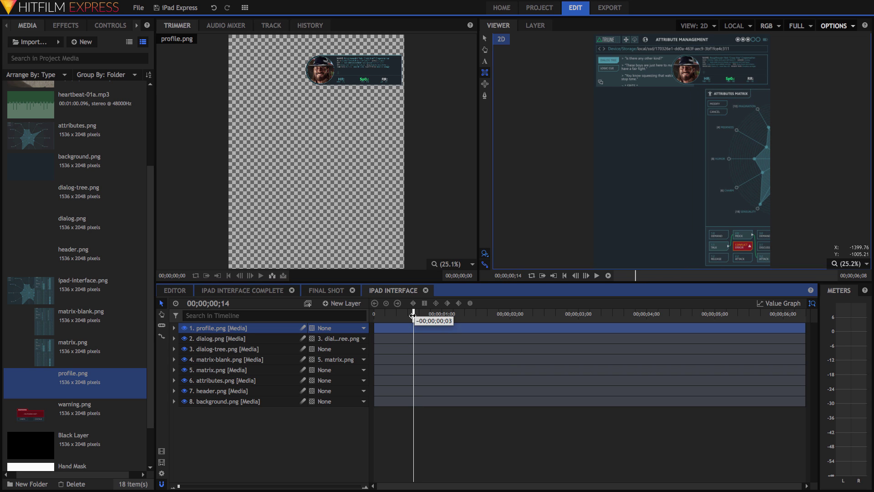
click(174, 328)
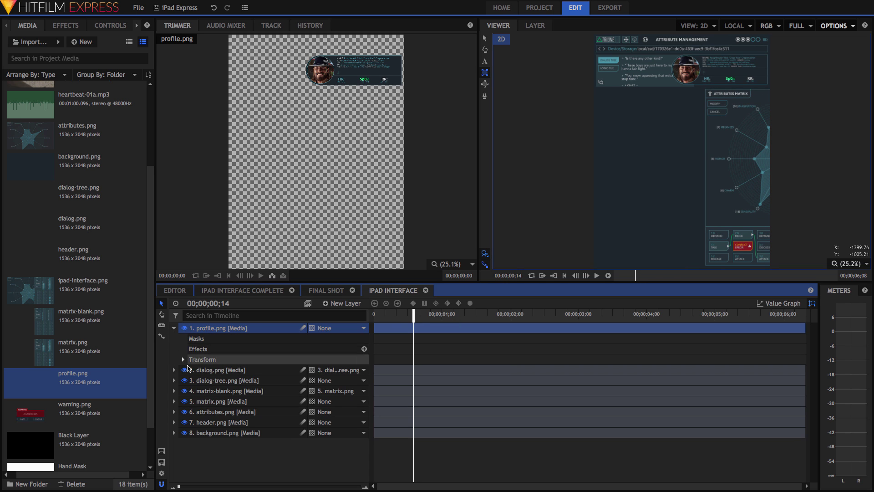
click(174, 380)
click(183, 359)
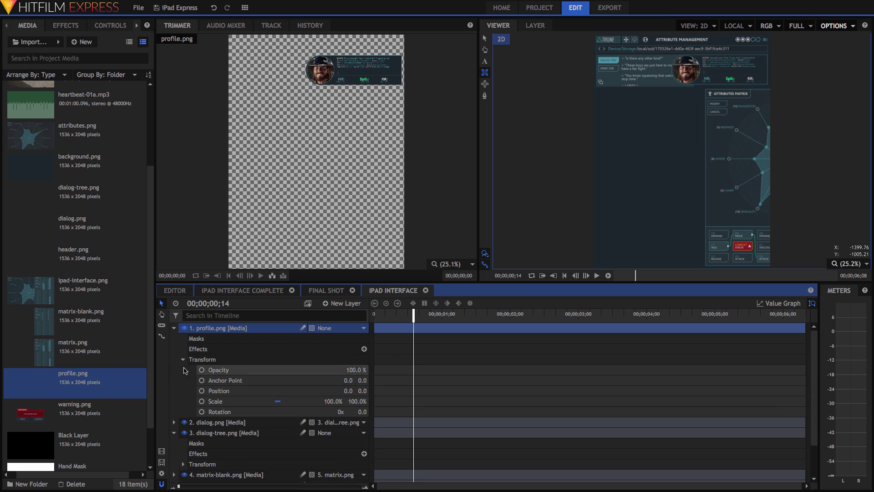
click(183, 464)
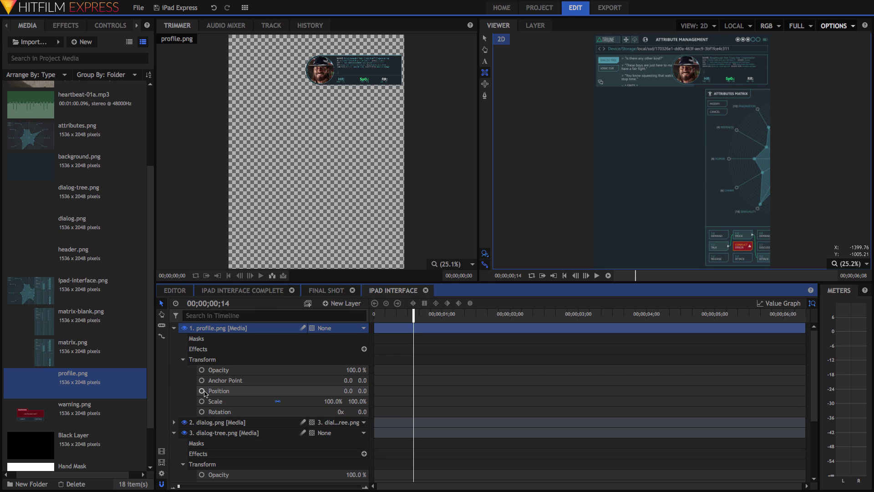
click(202, 391)
scroll(291, 396, down, 3)
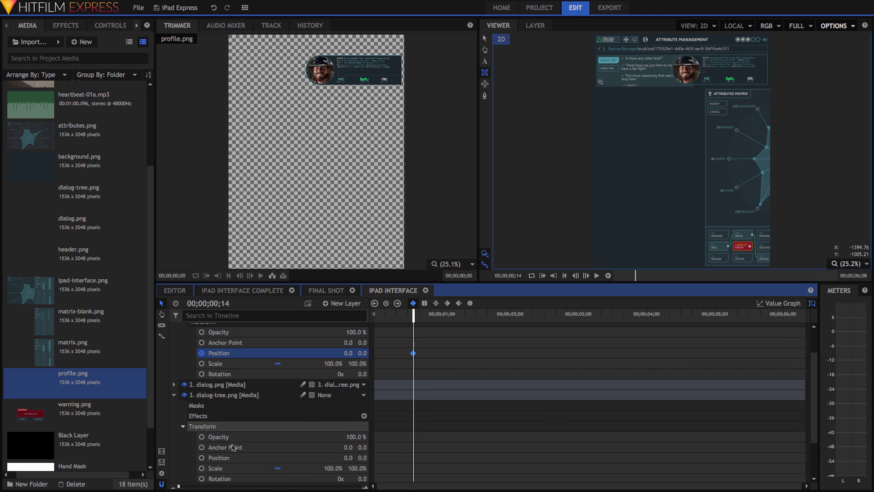
click(201, 457)
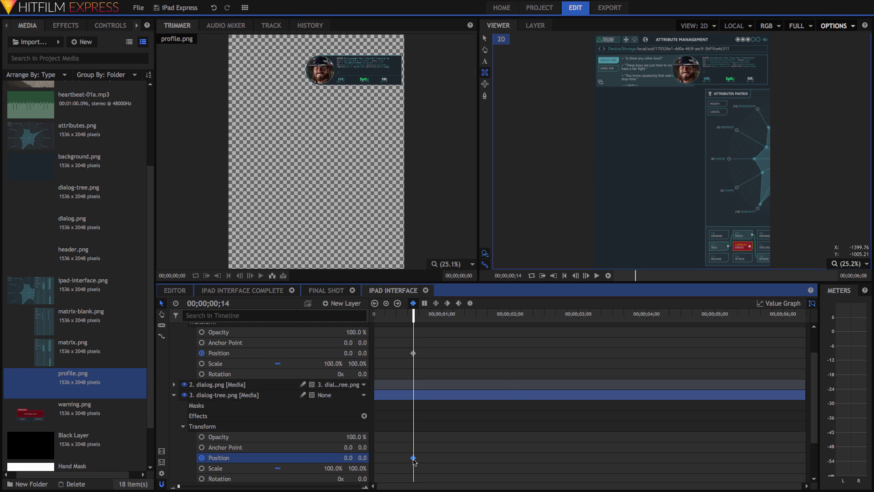
Set the temporal interpolation of the dialog-tree.png and profile.png position keyframes to Smooth In
right_click(414, 460)
mouse_move(445, 431)
click(537, 429)
right_click(414, 354)
mouse_move(455, 401)
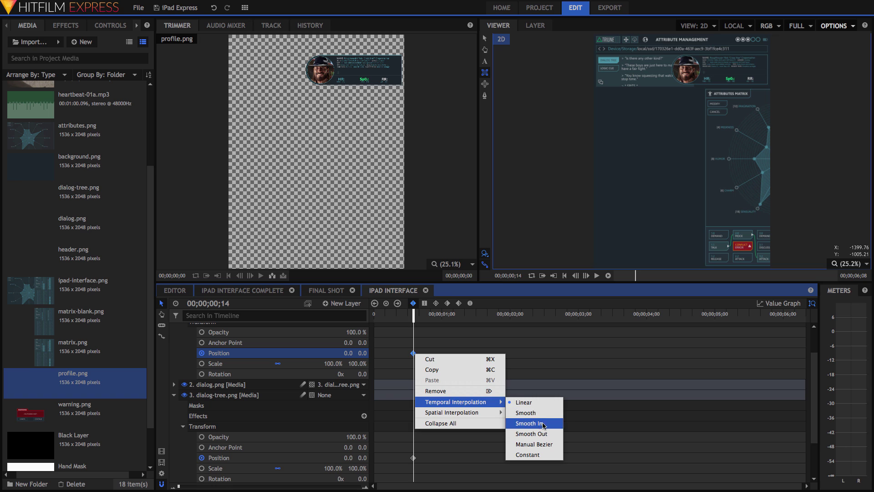
click(546, 428)
At 00;00;00;05, move dialog-tree.png past the frame's left edge and profile.png past its right edge to about X 888.2
click(388, 314)
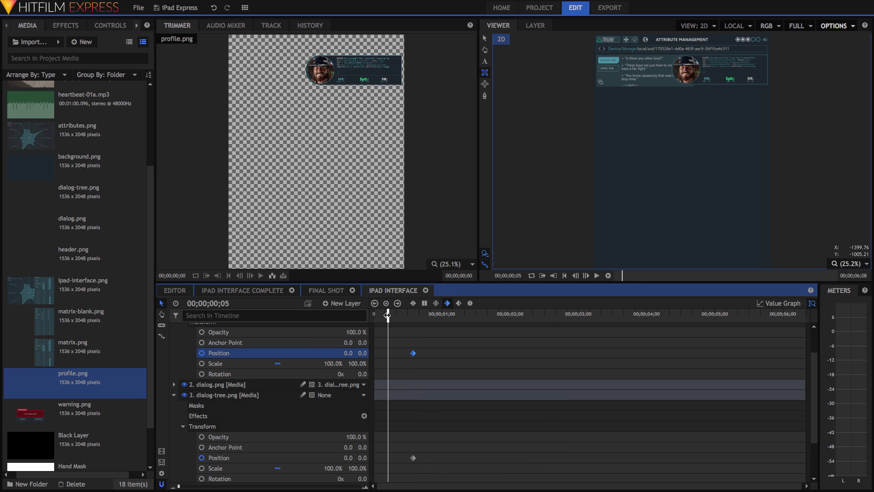
click(227, 395)
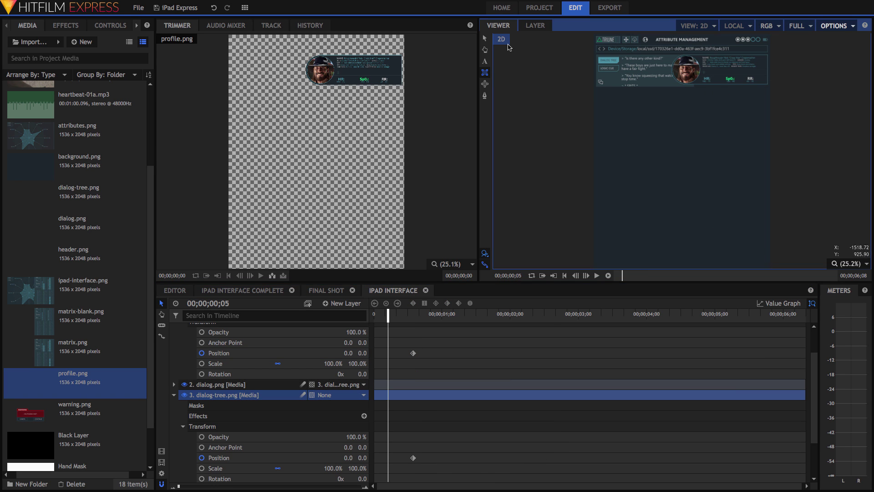
drag(704, 151, 596, 152)
scroll(287, 376, up, 3)
click(231, 328)
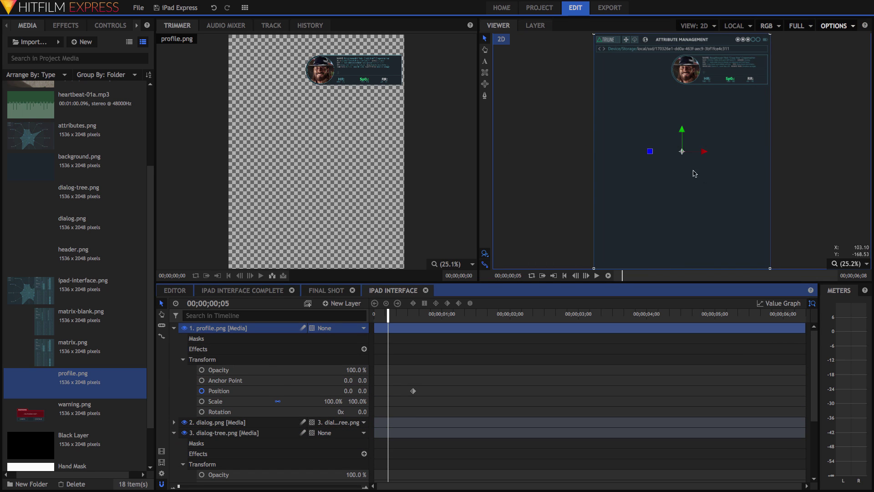
drag(706, 150, 804, 151)
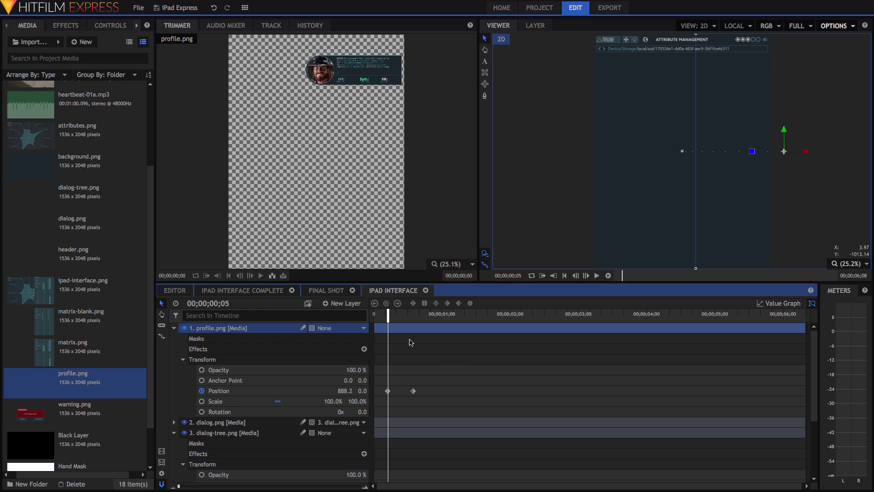
Create a text layer reading 60 with the time set to 00;00;01;01
drag(388, 314, 446, 313)
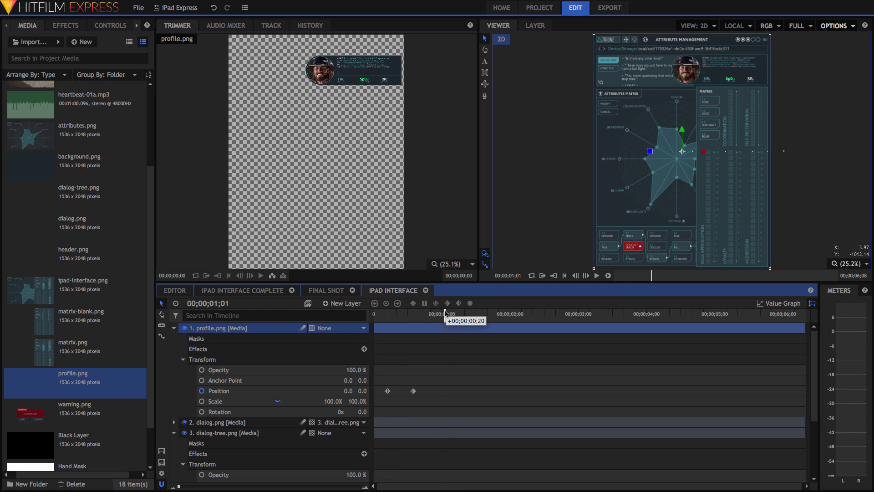
click(348, 302)
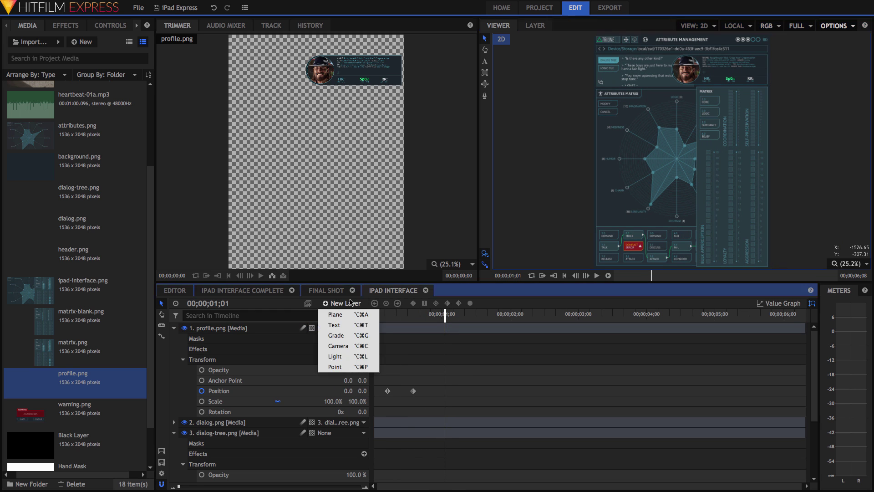
click(351, 324)
key(Return)
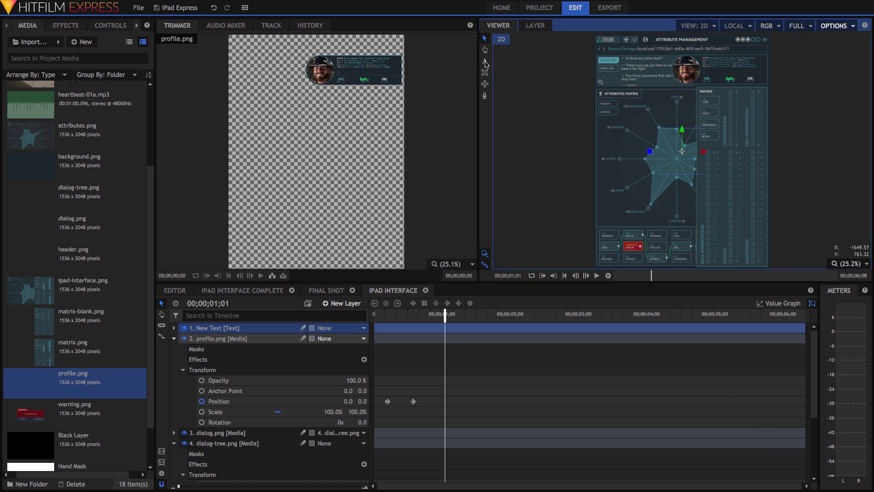
key(t)
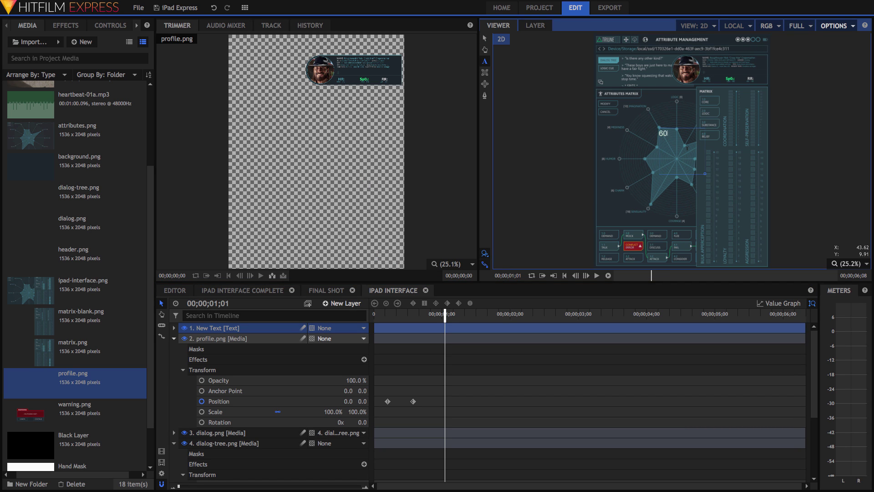
Recolor the 60 text with the teal sampled from the dialog panel's highlighted button
click(136, 25)
click(118, 26)
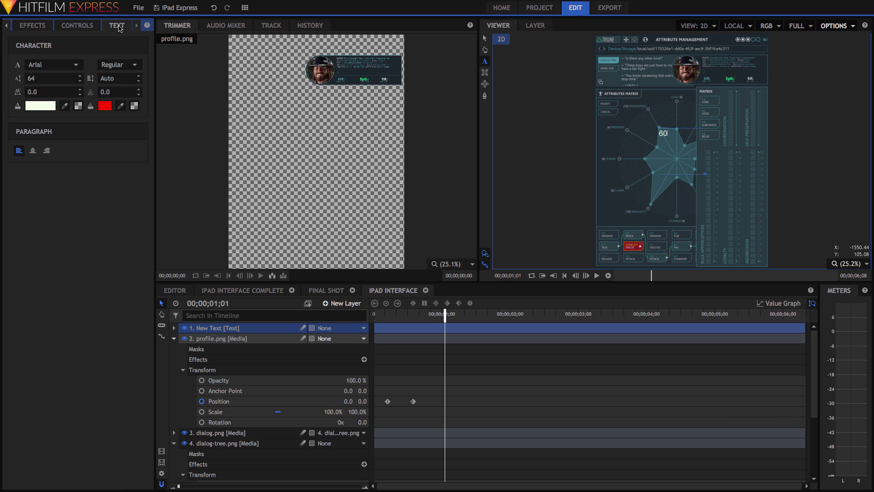
drag(670, 134, 651, 129)
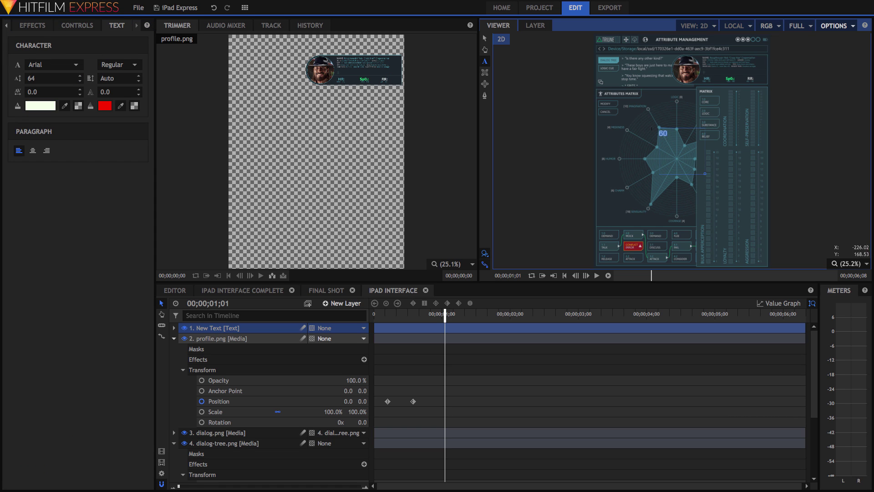
click(64, 106)
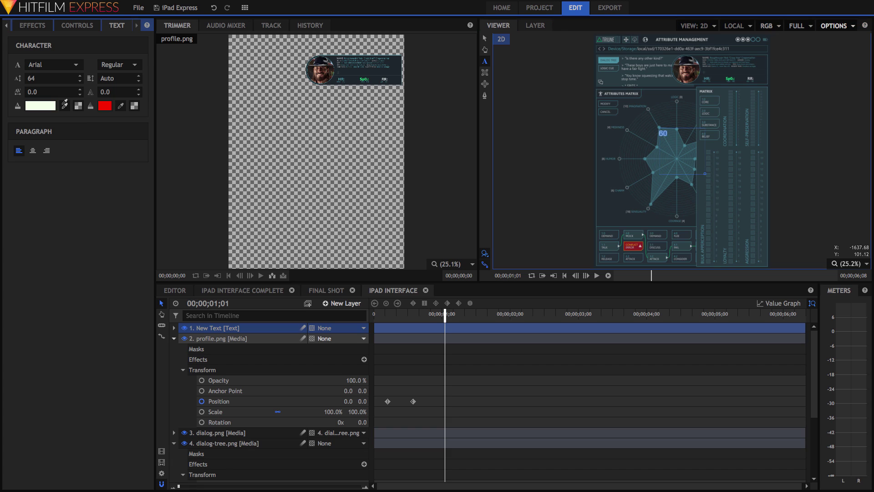
click(618, 57)
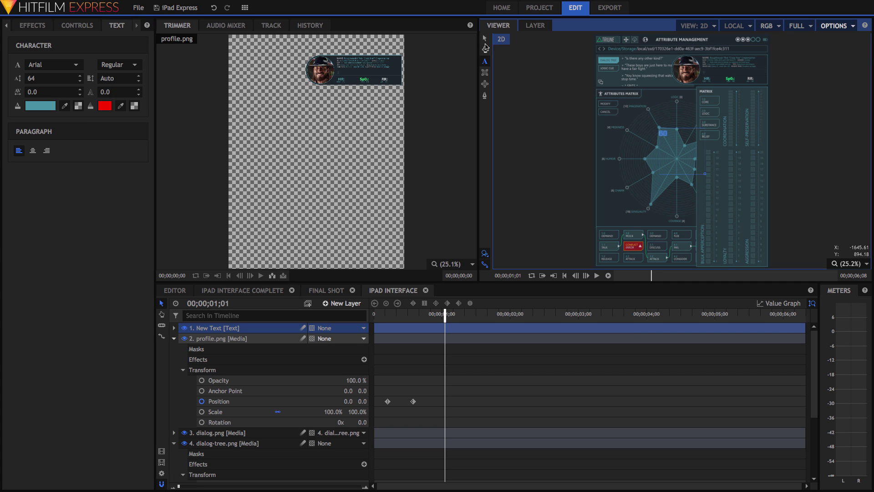
Place the 60 beside the profile panel's first vital-sign label and shift its layer to start at about 00;00;00;10
click(485, 38)
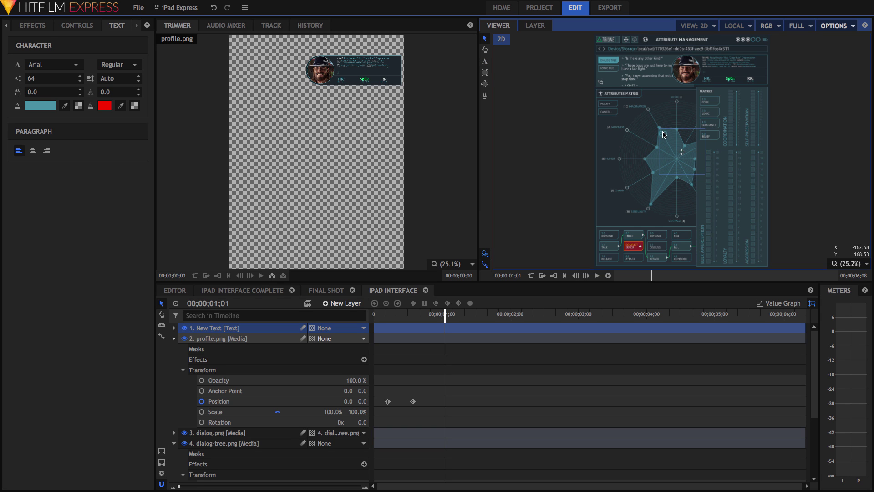
drag(664, 135, 716, 81)
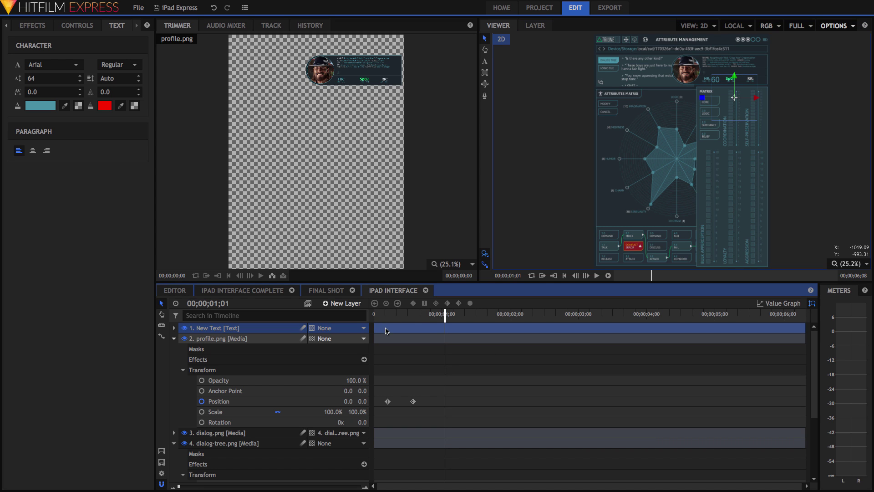
drag(386, 331, 414, 329)
Duplicate the 60 text layer twice and place the copies beside the profile panel's second and third vital-sign labels
key(ctrl+d)
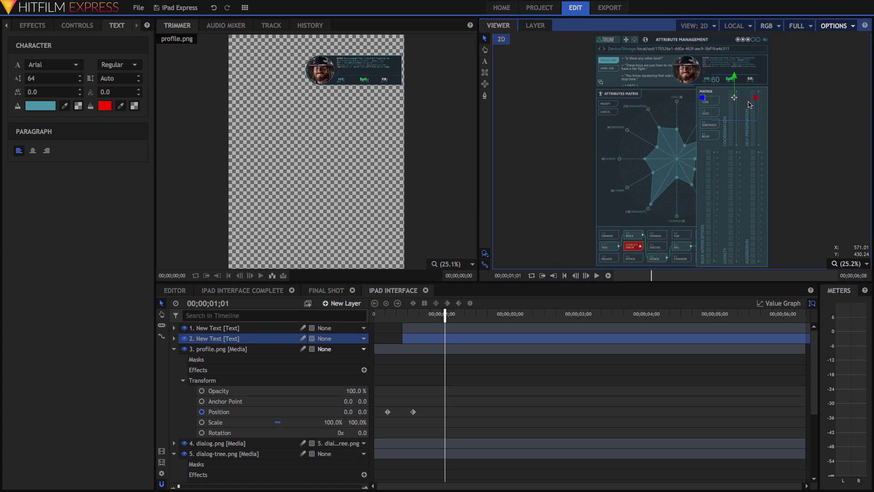
drag(756, 97, 799, 92)
key(ctrl+d)
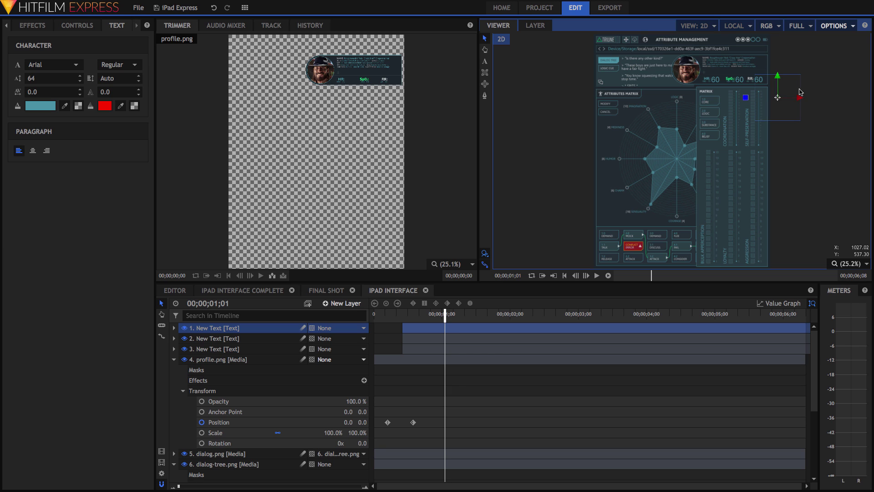
Change the middle vital-sign number to 92 and color it with the green sampled from the SpO2 label
click(214, 338)
click(484, 61)
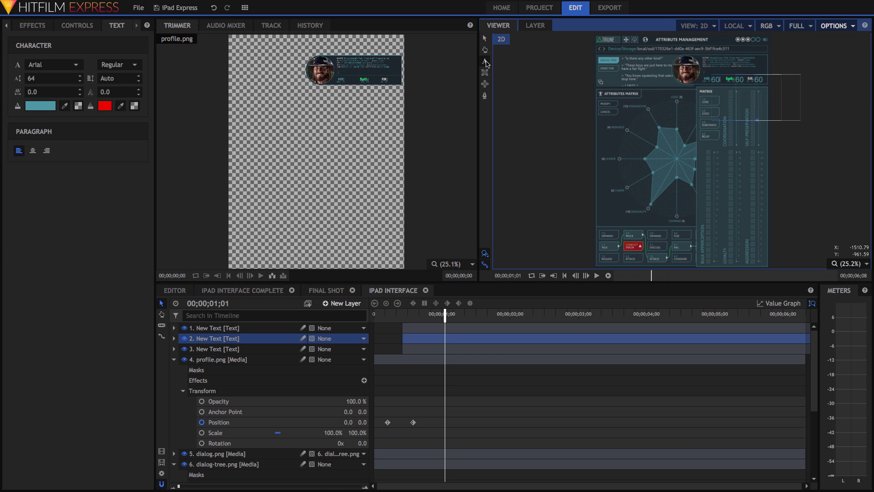
text(98)
drag(746, 79, 734, 79)
click(64, 106)
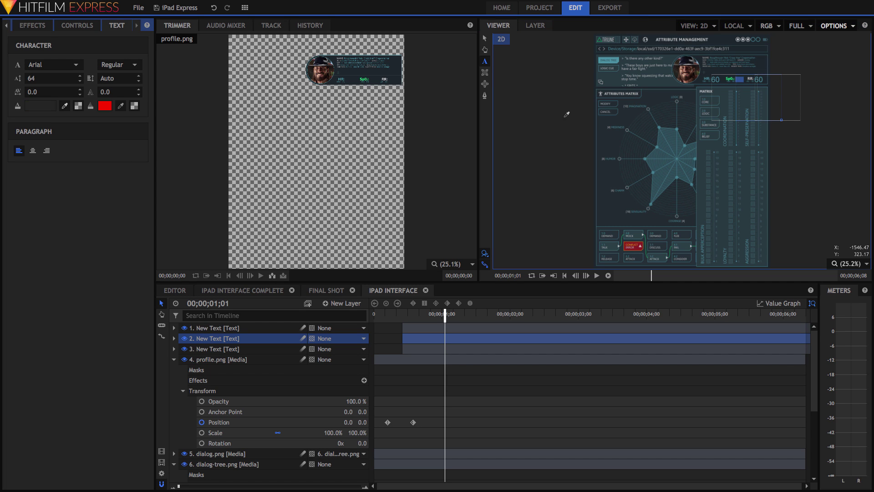
click(731, 78)
Change the third vital-sign number to 40 and color it with the light grey sampled from the header circles
drag(764, 79, 751, 80)
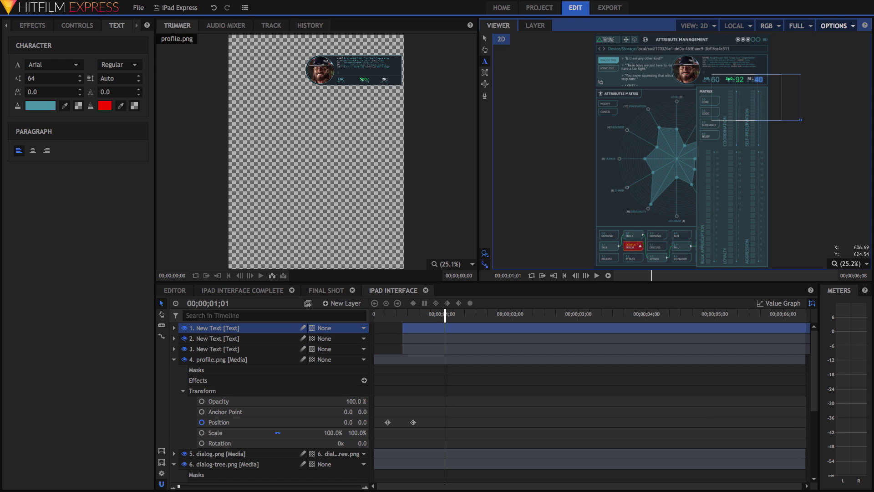
click(64, 106)
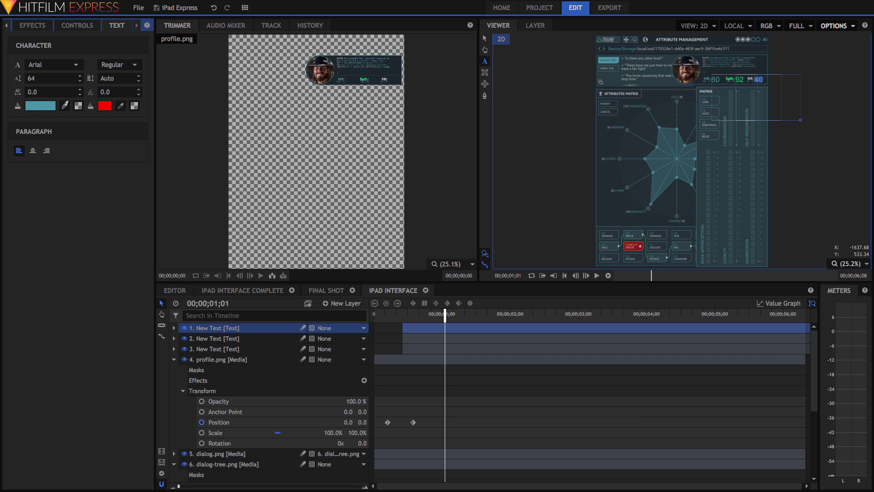
click(747, 38)
click(743, 39)
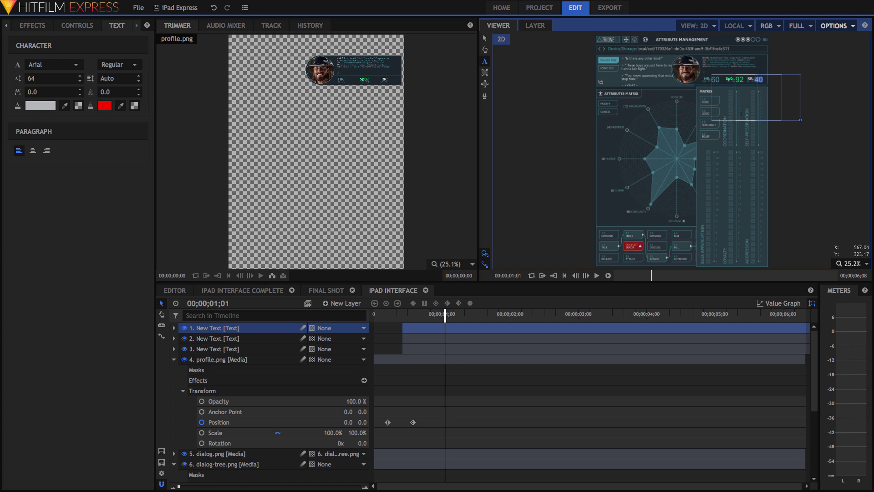
click(485, 39)
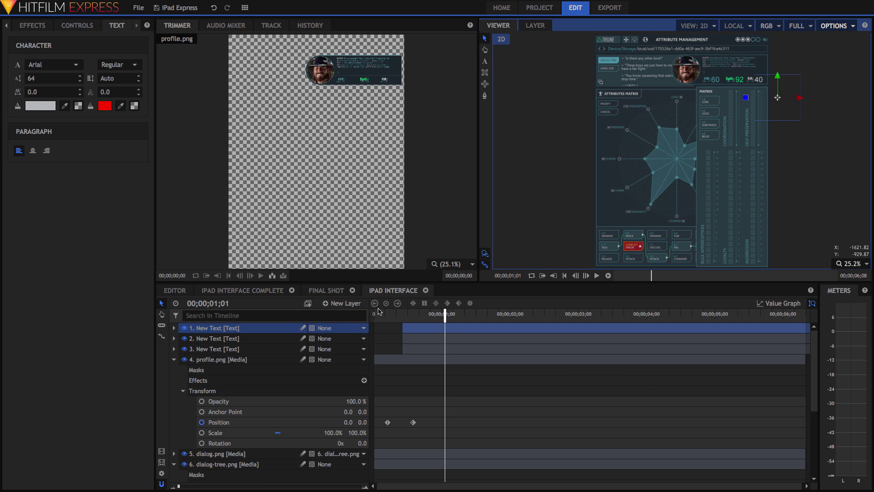
Rename the three text layers 60, 92 and 40 to match the numbers they display
click(210, 350)
double_click(210, 349)
text(60)
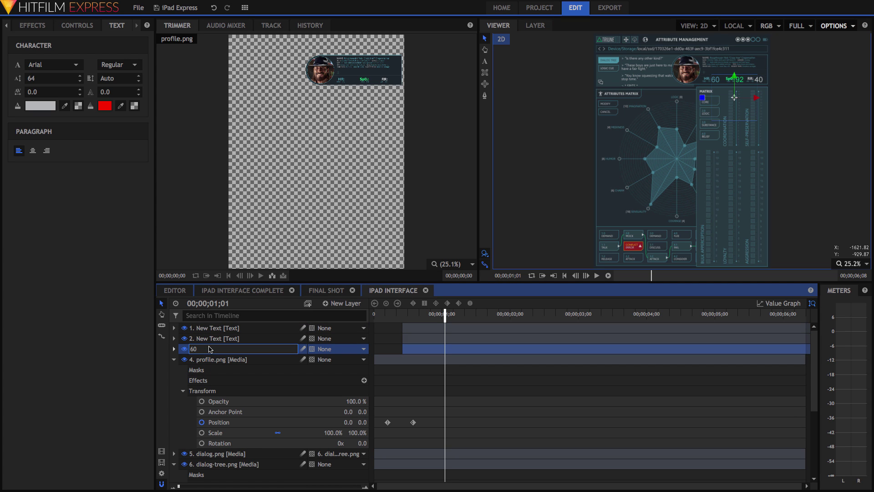
key(Return)
click(203, 339)
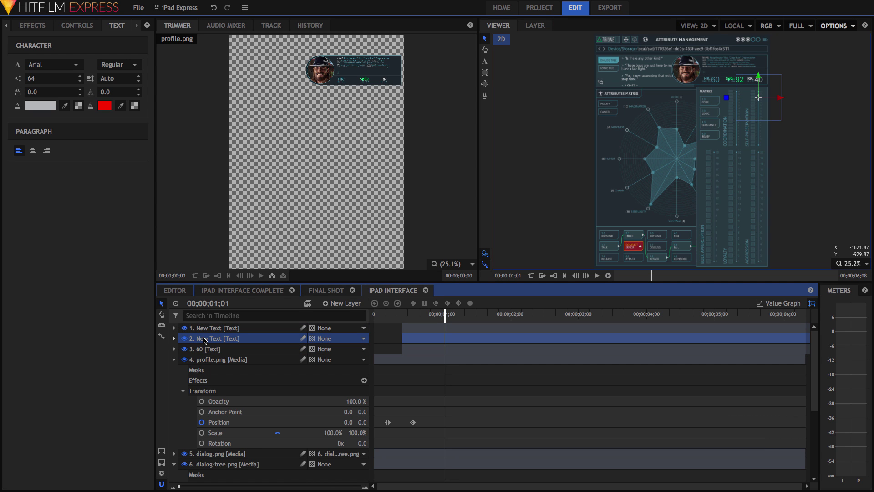
double_click(203, 339)
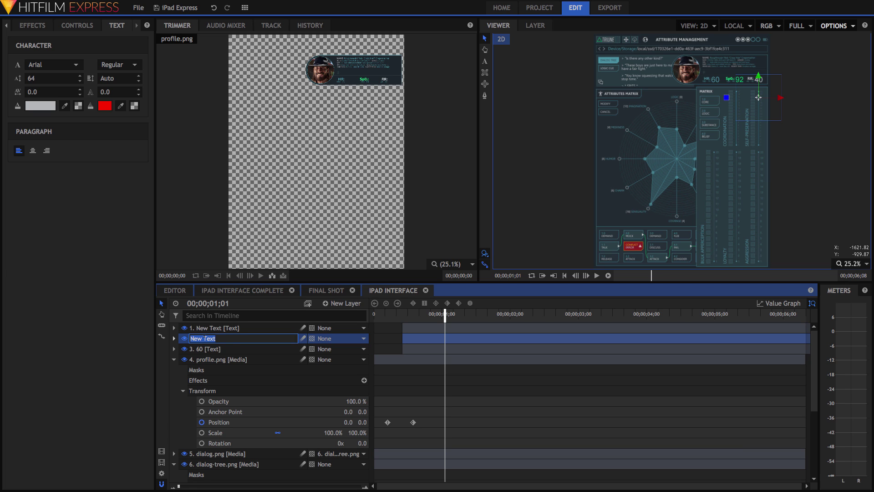
text(92)
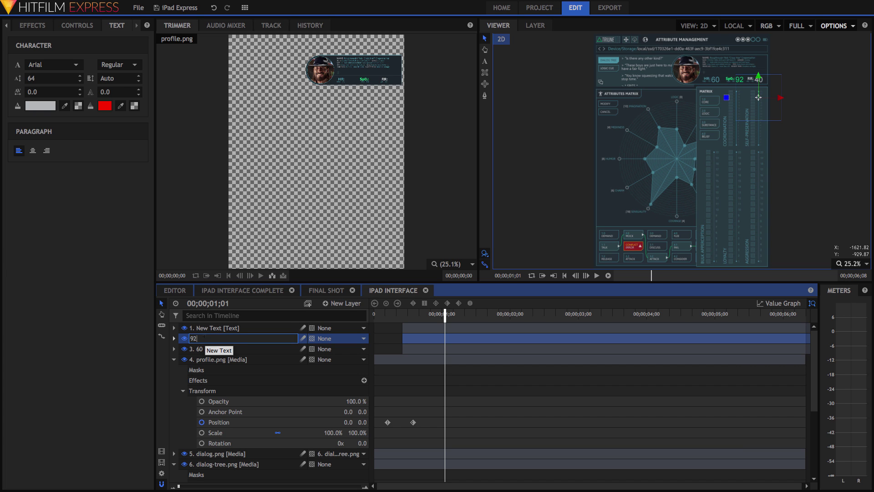
key(Return)
double_click(207, 327)
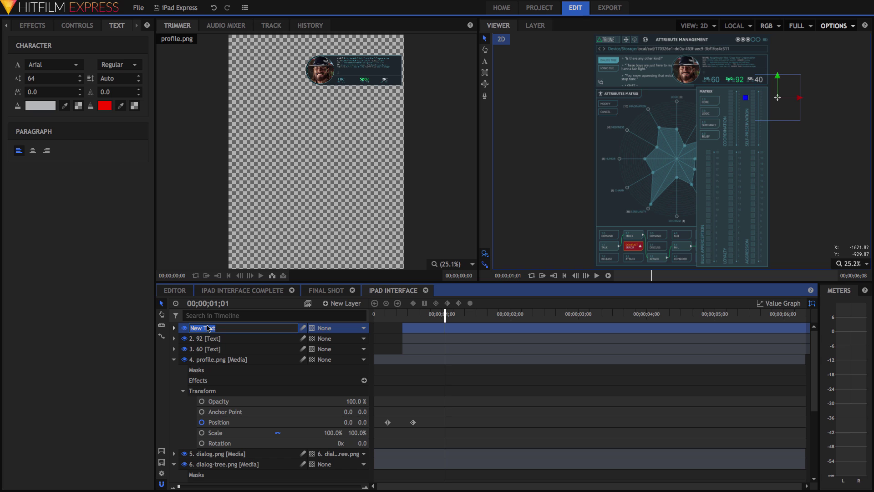
text(40)
key(Return)
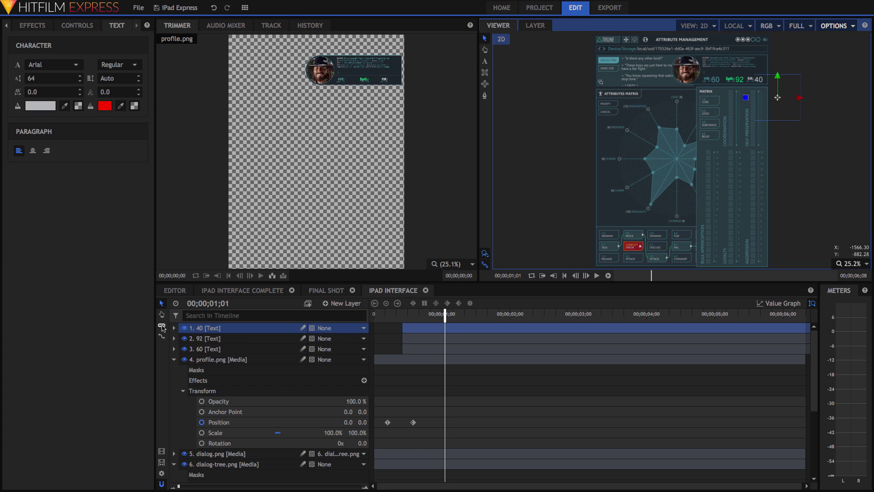
Slice the 60 text layer at about 00;00;02;05 and change the first vital-sign number in the viewer to 61
click(214, 350)
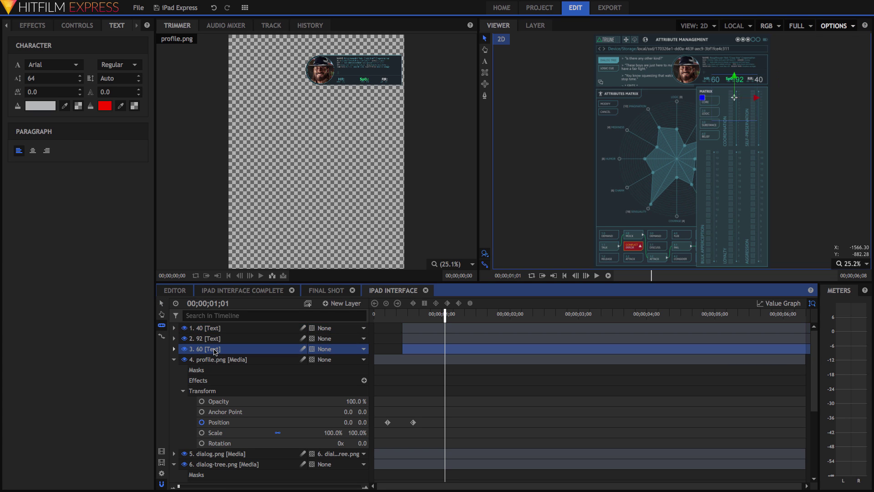
click(526, 348)
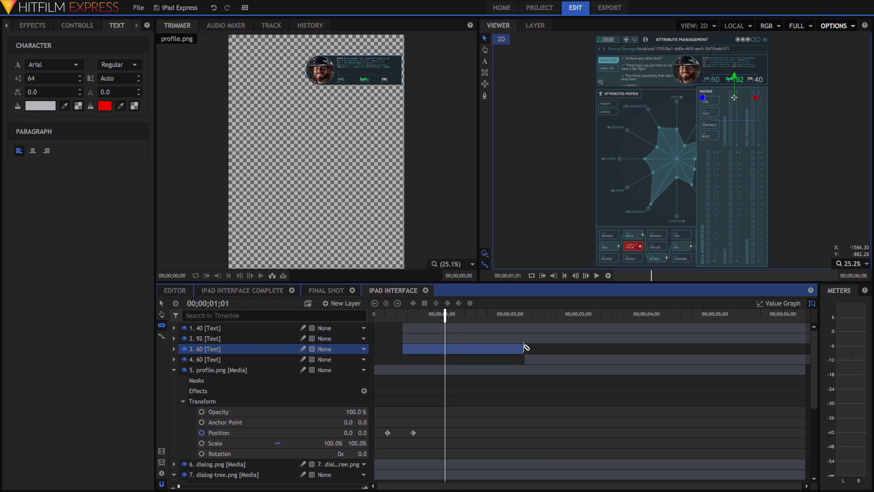
click(201, 359)
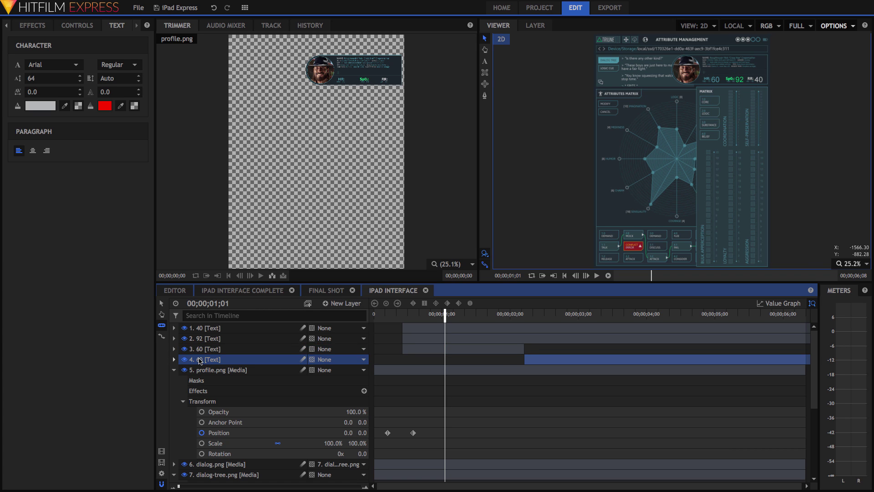
click(485, 61)
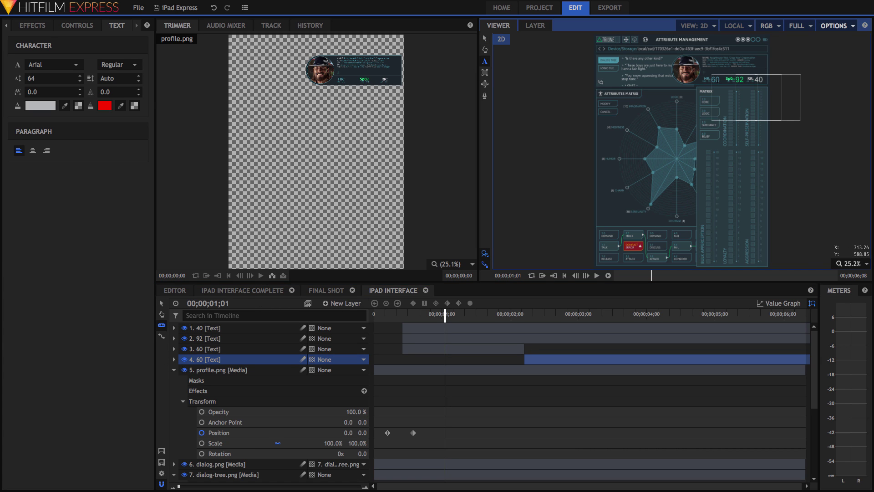
click(719, 80)
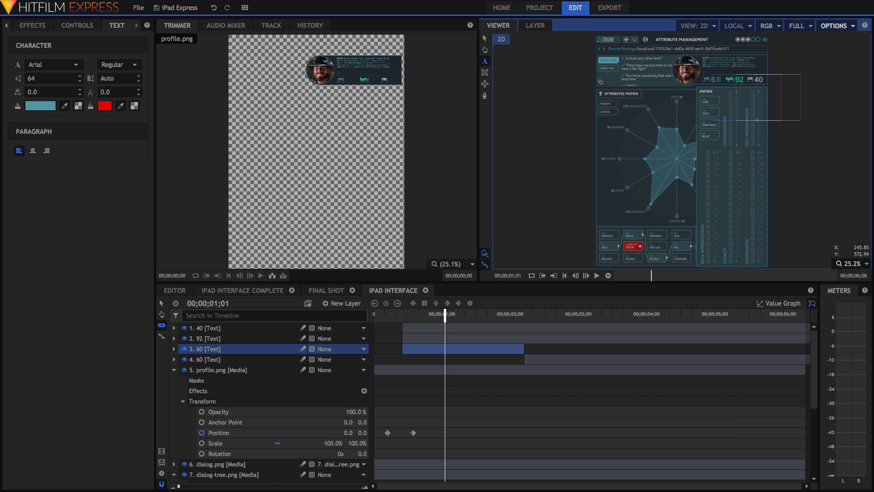
Rename the later segment of the sliced 60 layer as 61 and select all four text layers
click(207, 359)
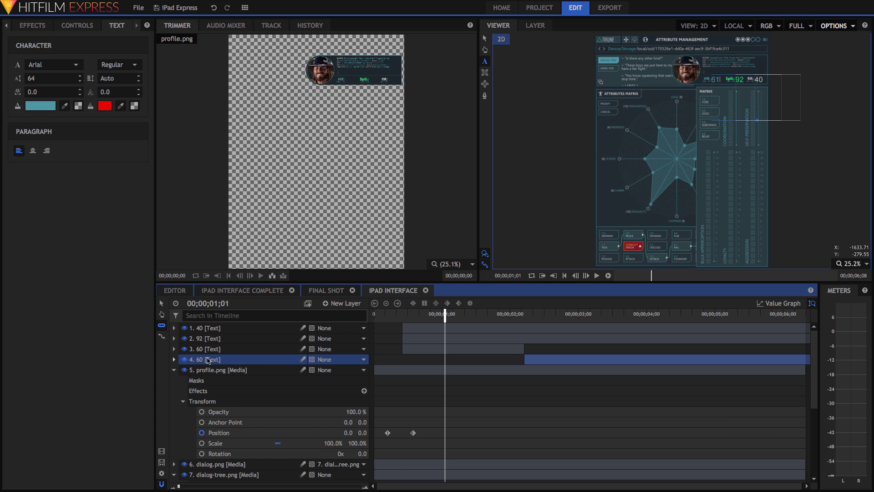
double_click(206, 361)
text(61)
key(Return)
shift+click(207, 329)
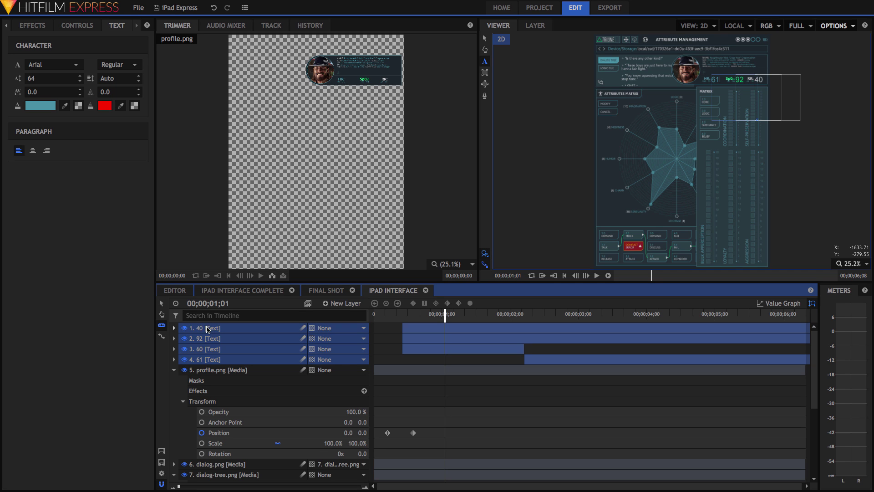
Parent the four selected number text layers to profile.png, then collapse the profile.png and dialog-tree.png properties in the timeline
click(326, 328)
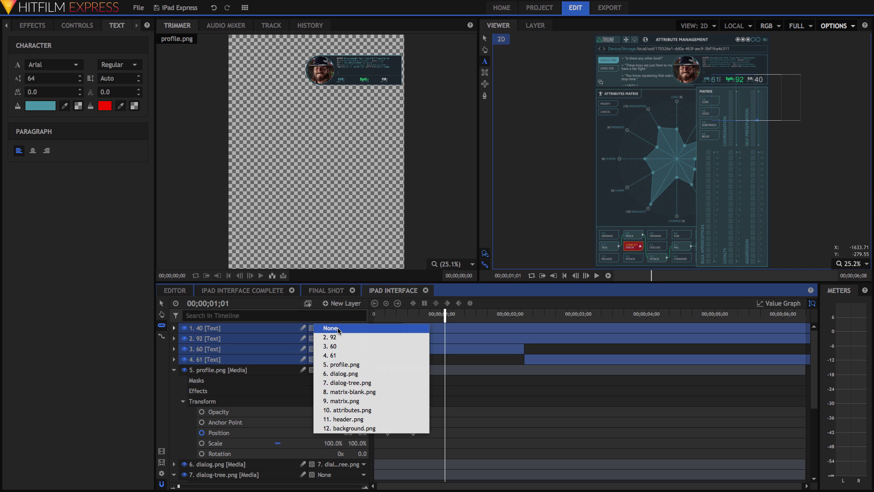
click(342, 362)
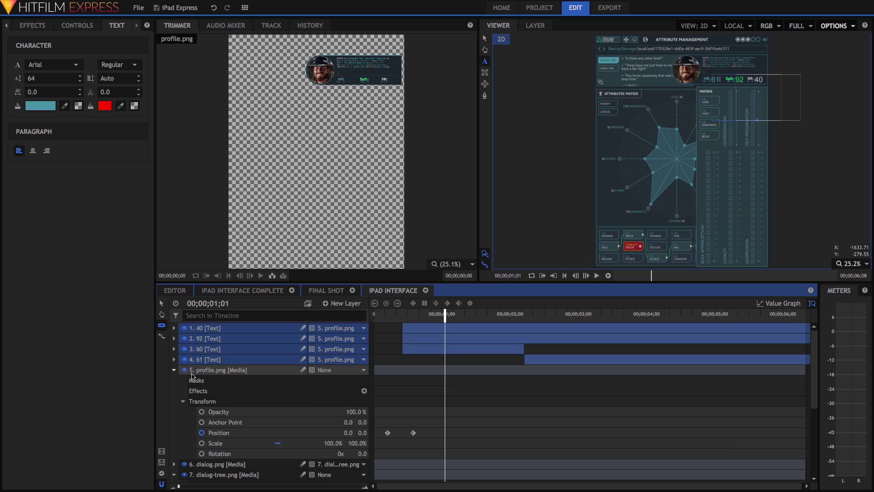
click(175, 370)
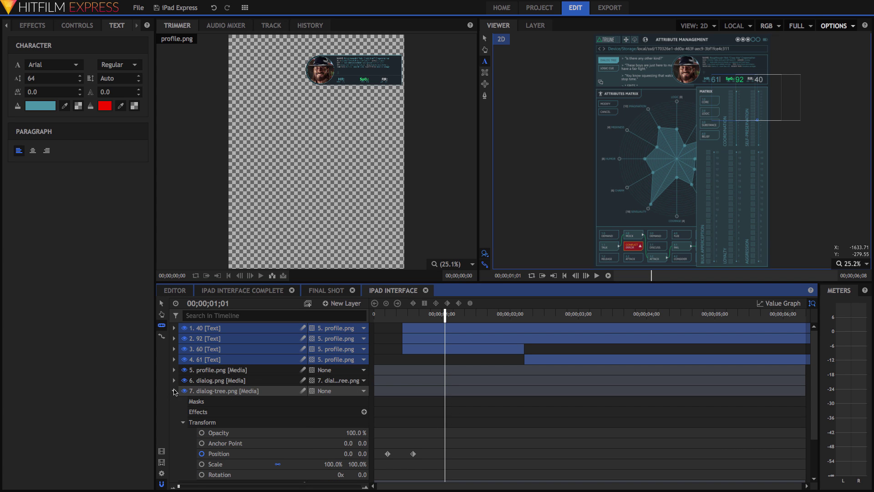
click(174, 390)
click(485, 38)
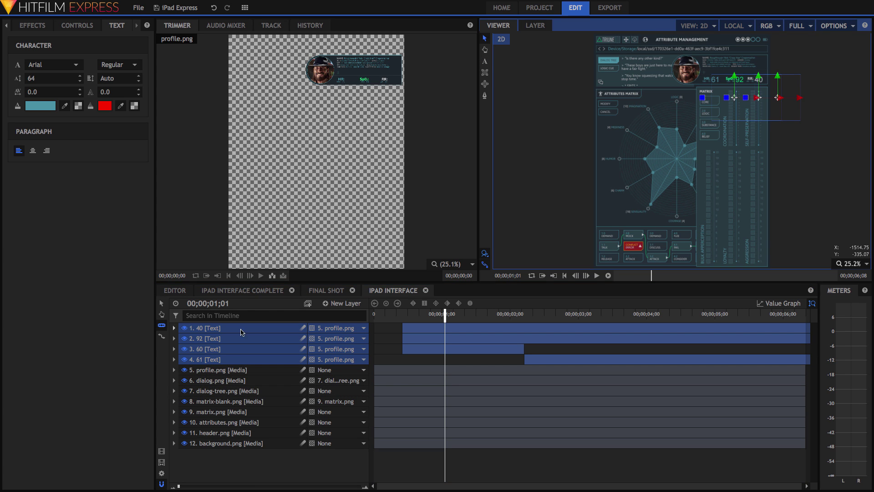
click(223, 372)
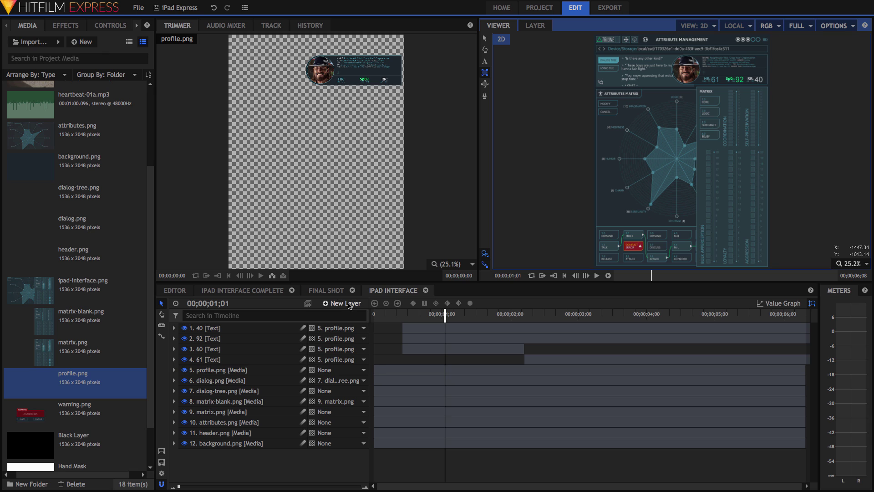
Add a grade layer above the text layers and trim its start to about 2.5 seconds
click(346, 304)
click(339, 335)
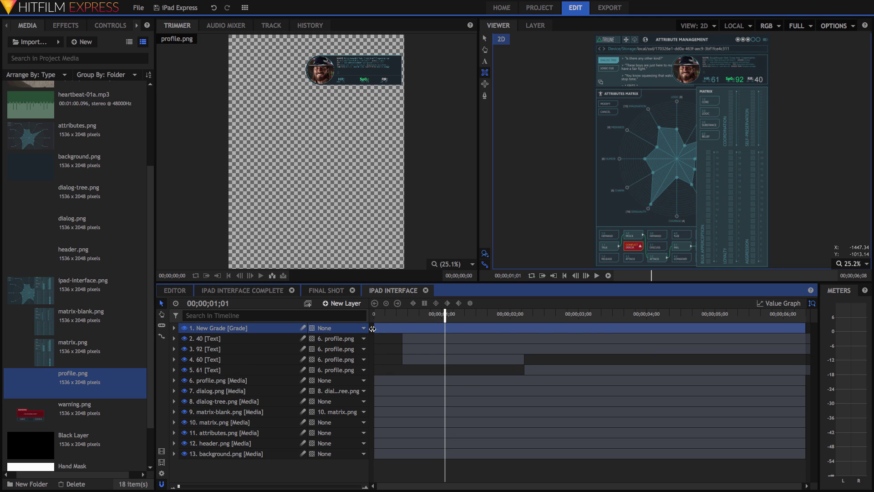
drag(372, 329, 572, 315)
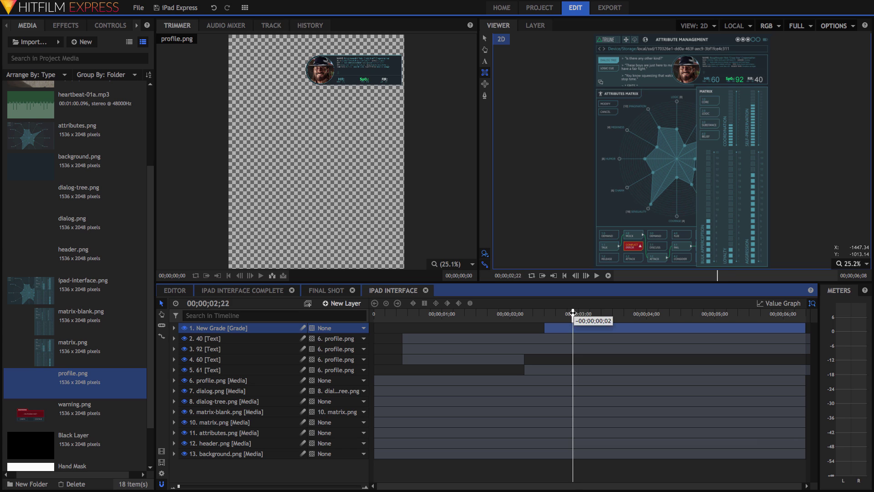
Slice the new grade layer at 00;00;02;22 and delete the segment after the cut
click(162, 325)
click(573, 329)
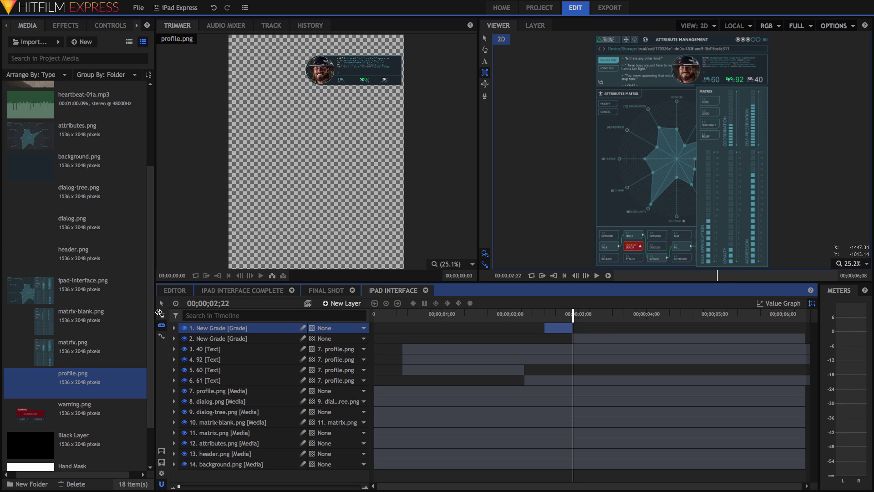
click(162, 303)
click(587, 340)
key(Delete)
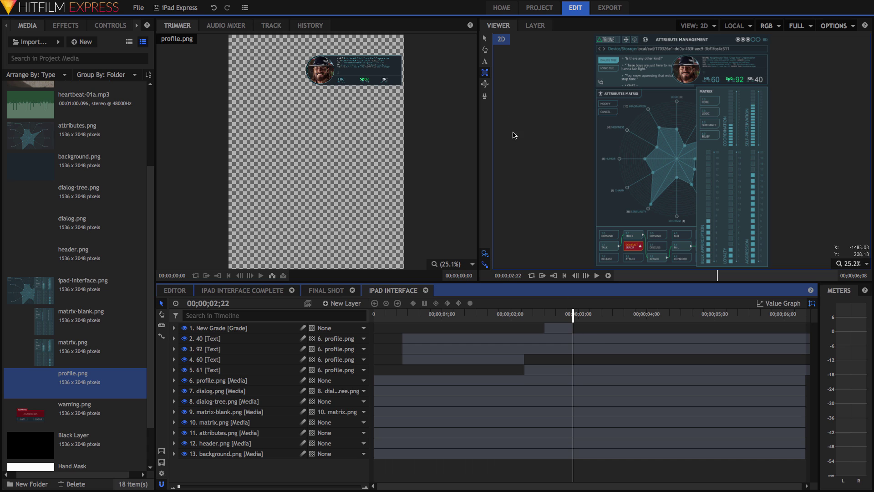
Mask the grade layer with a rectangle around the first button of the Matrix panel, with a feather strength of 61 px
click(512, 132)
click(560, 327)
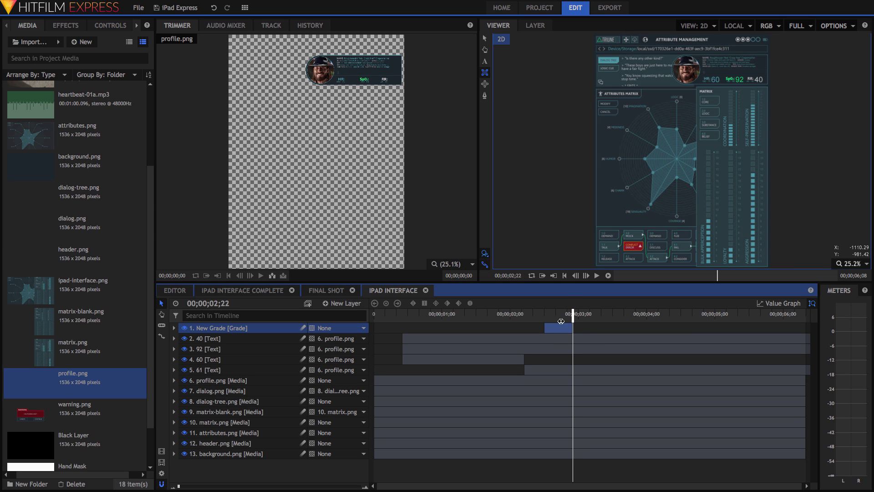
drag(700, 96, 714, 103)
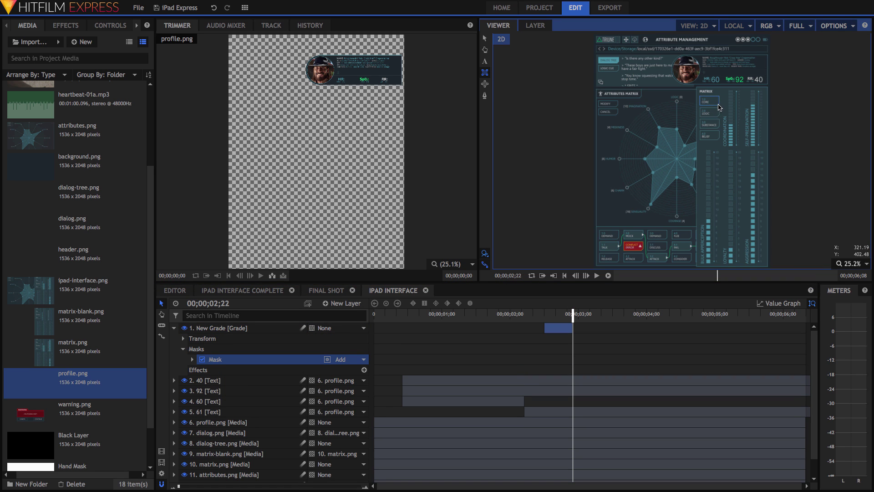
click(192, 359)
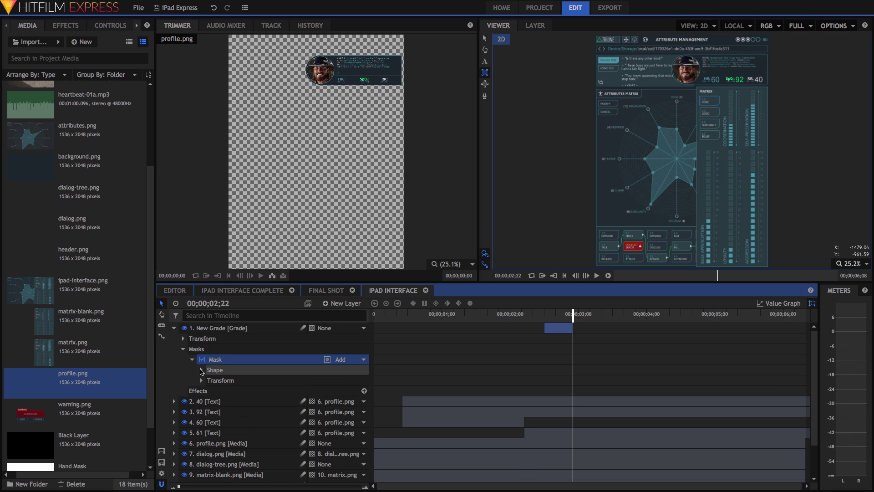
click(201, 370)
drag(357, 402, 383, 402)
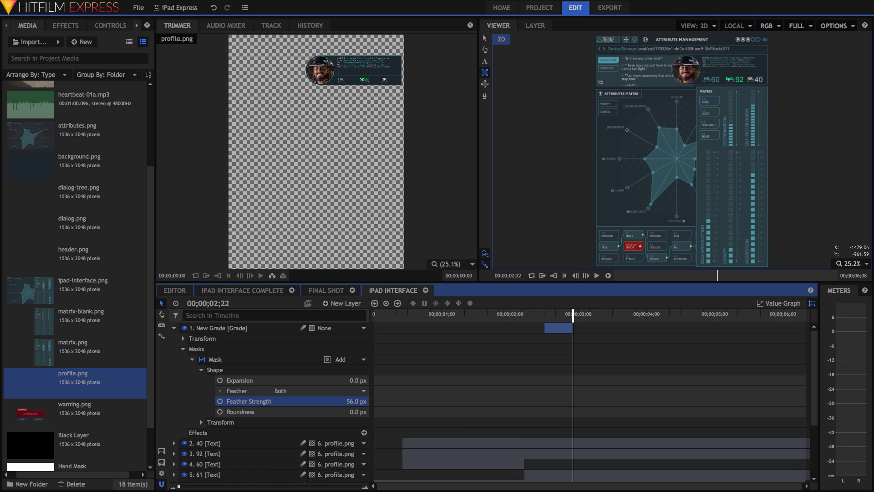
Apply the Curves effect to the grade layer and raise the RGB curve's midpoint to brighten the masked button
click(65, 26)
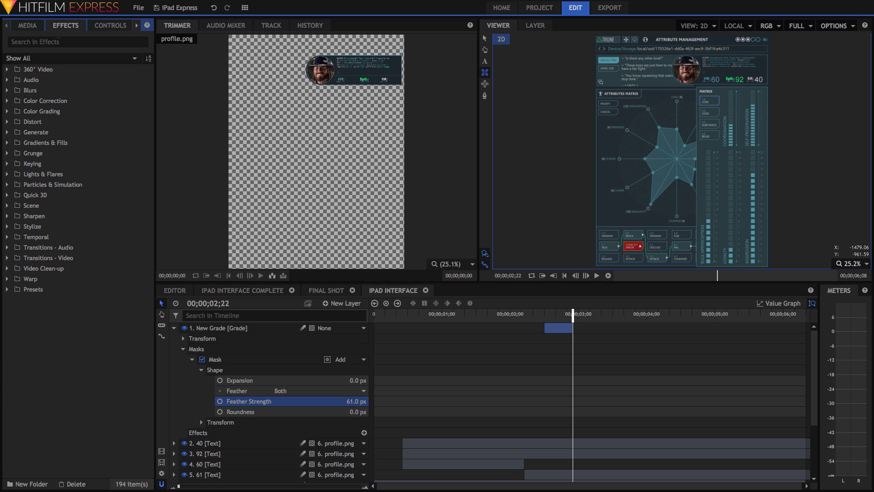
text(curv)
click(44, 79)
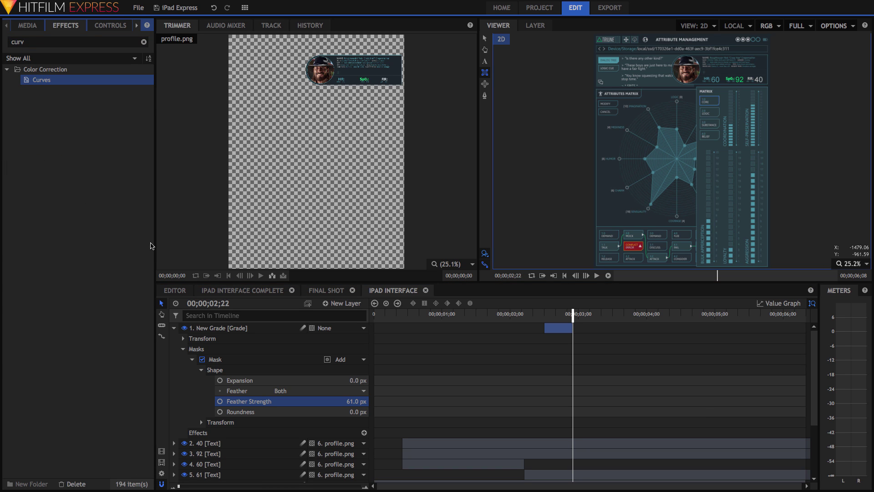
drag(151, 246, 221, 329)
double_click(220, 446)
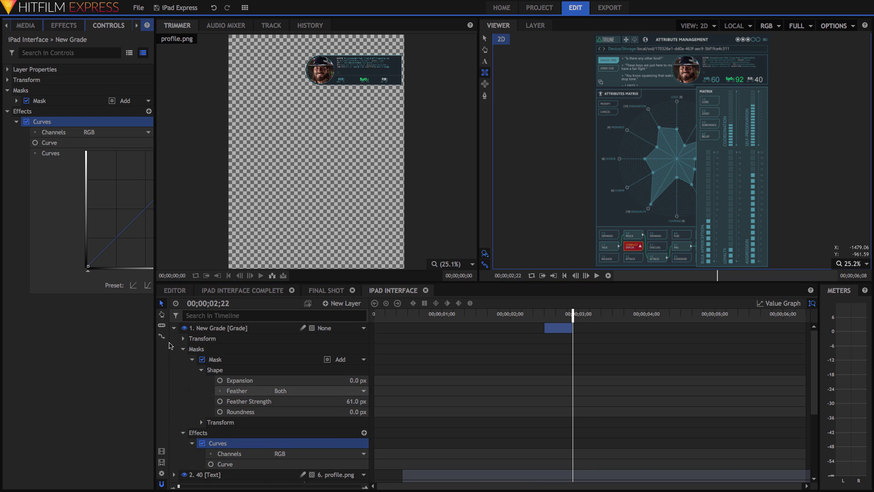
drag(155, 201, 202, 201)
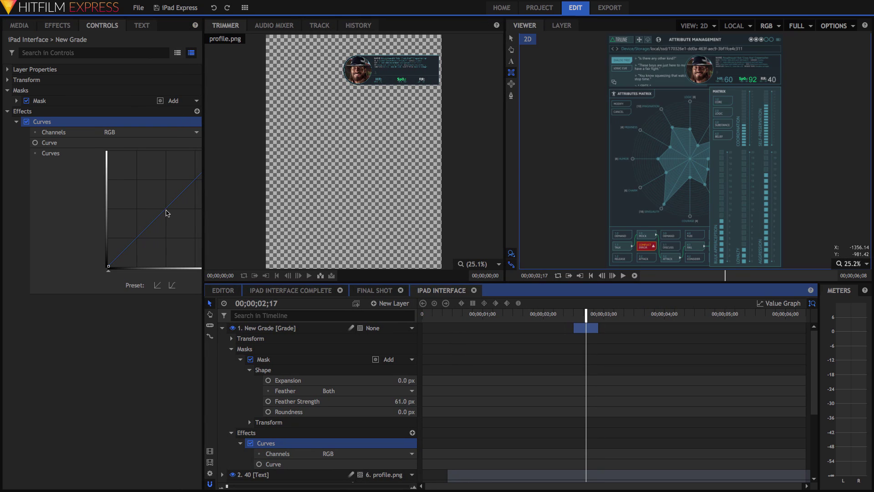
drag(166, 210, 152, 173)
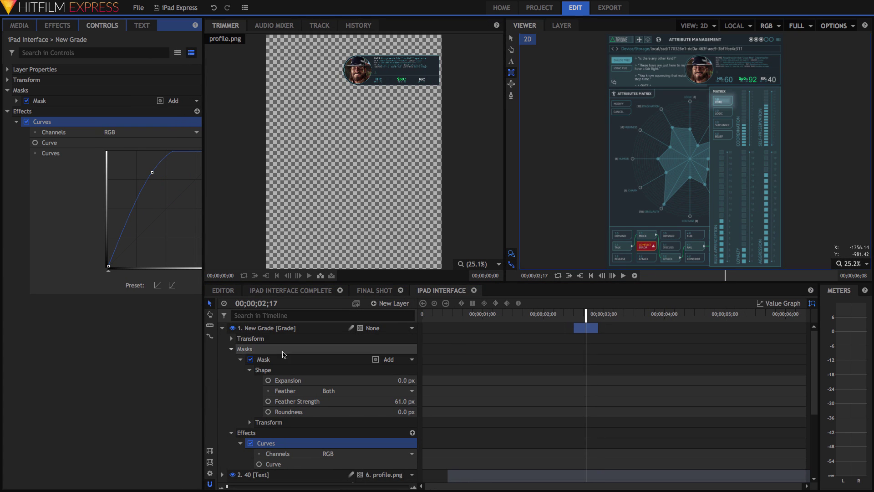
Collapse the grade layer and rename it as Button Glow
click(222, 328)
click(258, 329)
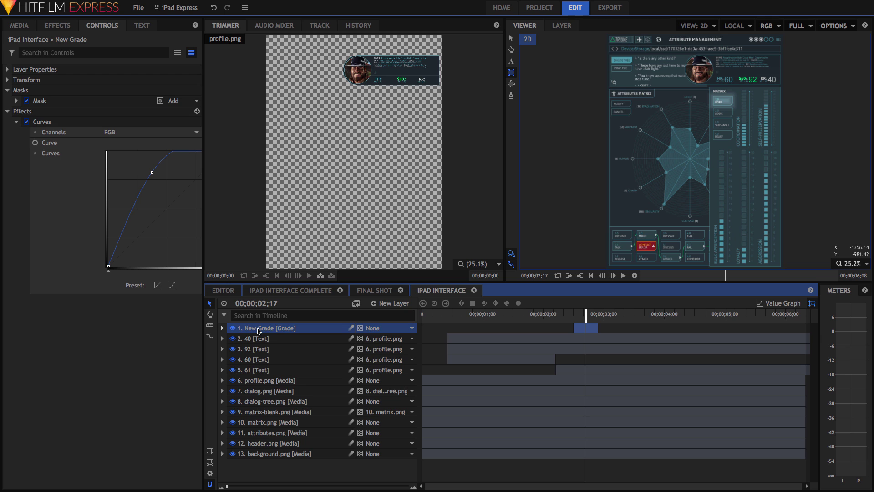
double_click(259, 329)
text(Button Glow)
key(Return)
Add warning.png at 00;00;02;13 on top of all layers, with a second background.png directly beneath it starting at the same time
drag(585, 314, 575, 314)
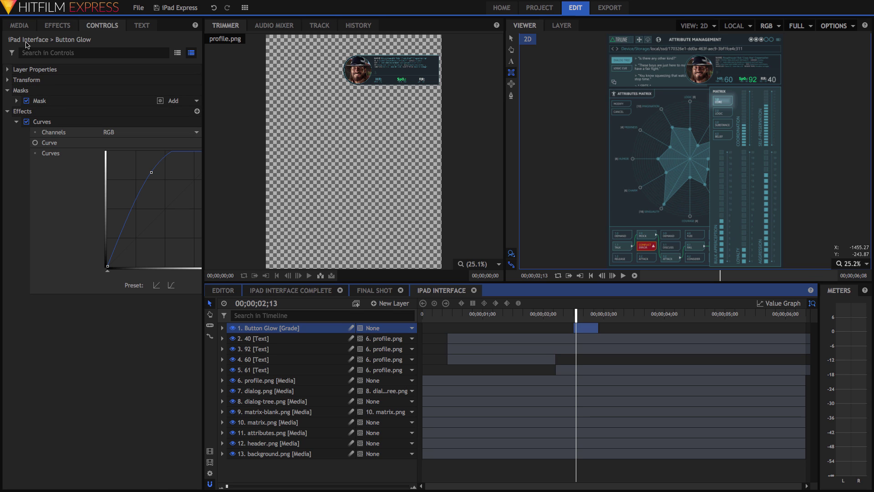
click(19, 25)
drag(48, 375, 577, 325)
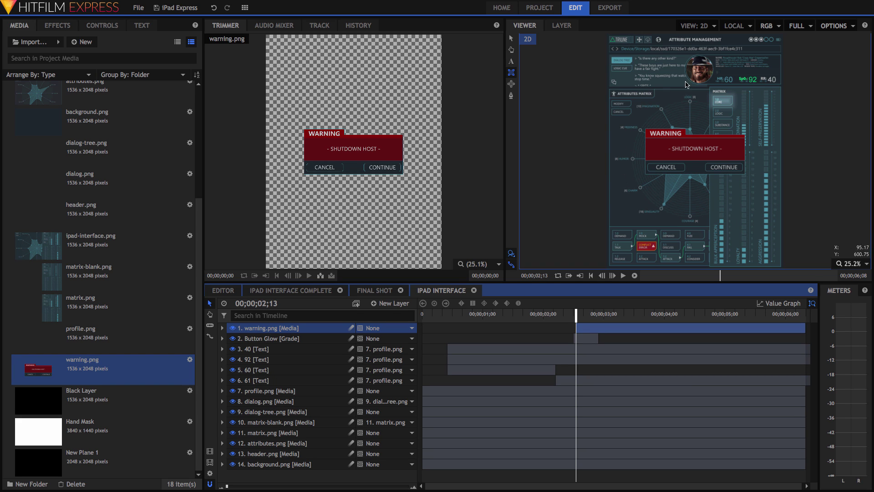
click(53, 123)
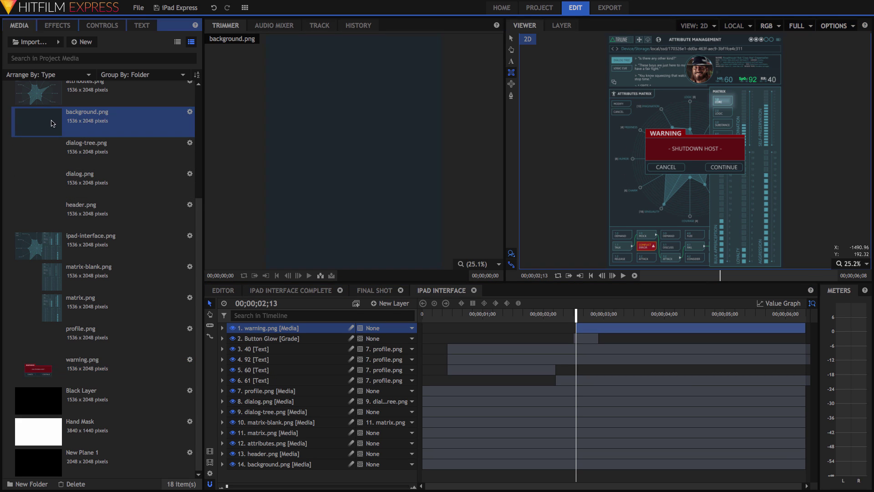
drag(442, 296, 577, 337)
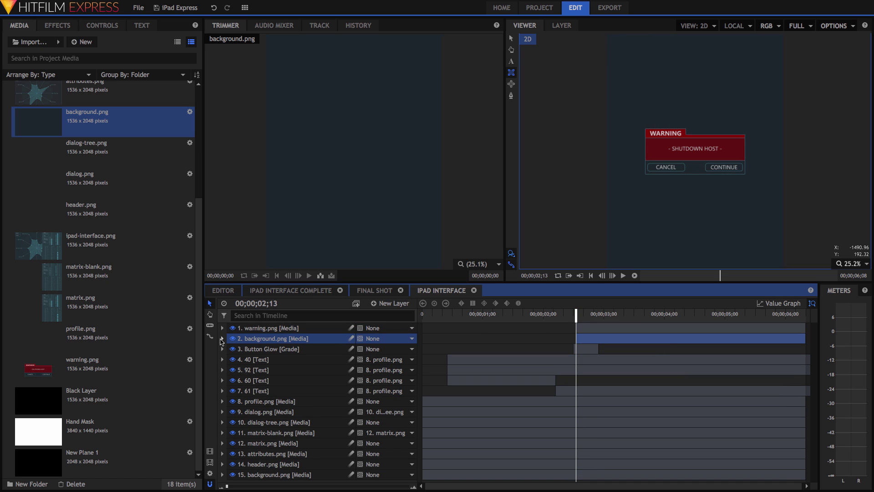
Keyframe the upper background.png layer's opacity from 0% at 00;00;02;13 to 66% at 00;00;02;17
click(222, 339)
click(231, 369)
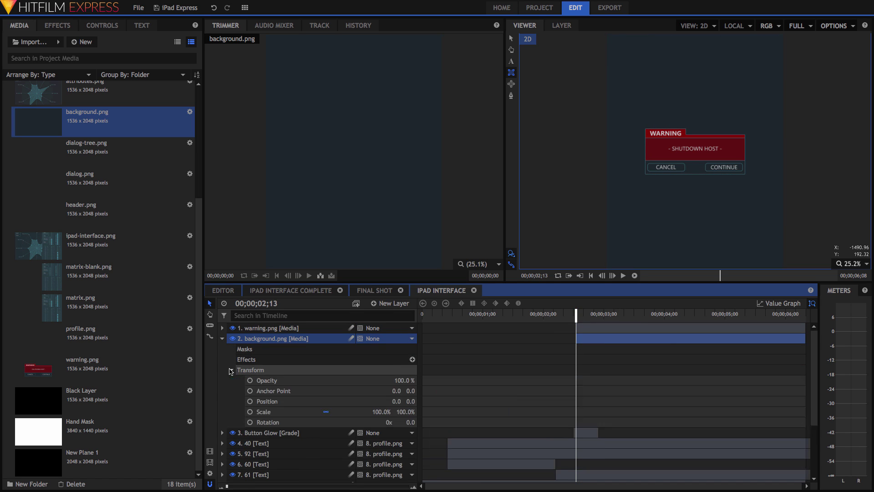
click(249, 380)
drag(405, 380, 405, 381)
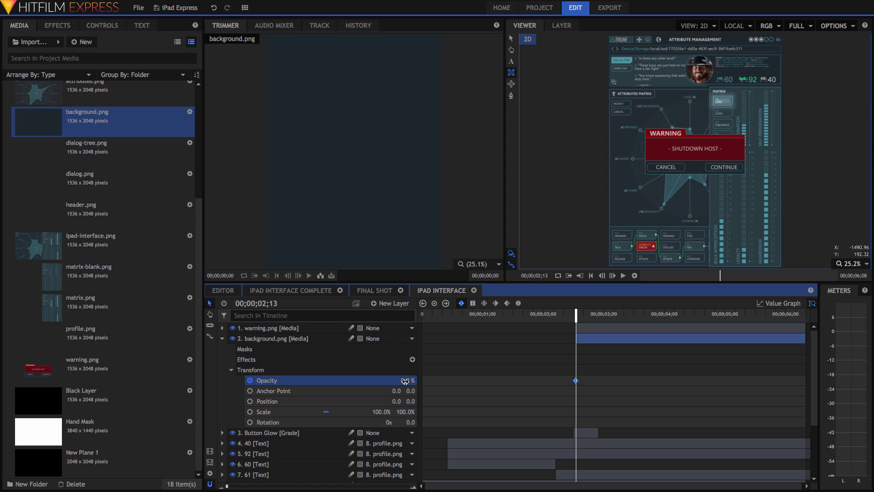
key(Right)
key(Right)
key(Right)
key(Right)
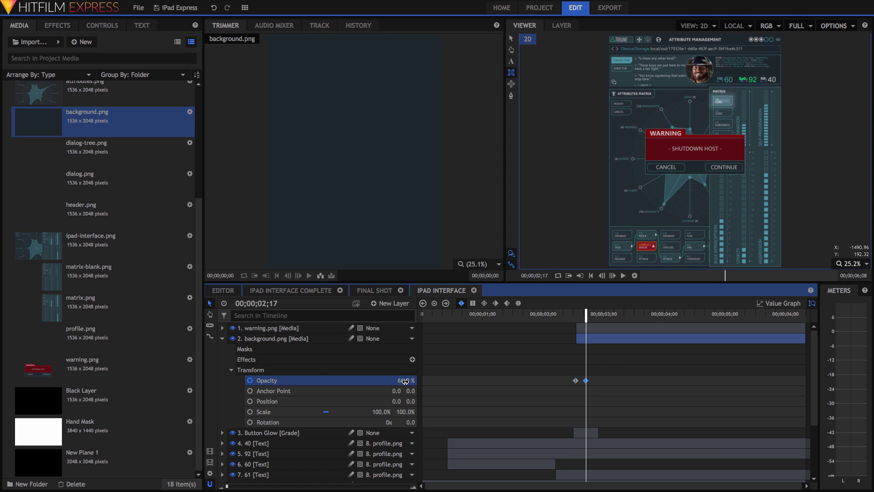
drag(406, 381, 405, 381)
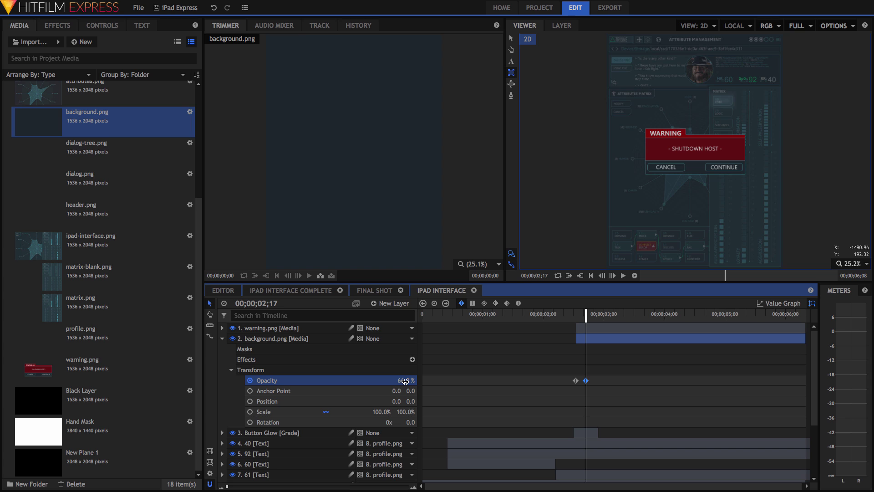
Keyframe the warning.png layer's scale from 0% at 00;00;02;13 to 100% at 00;00;02;17
click(222, 329)
click(232, 359)
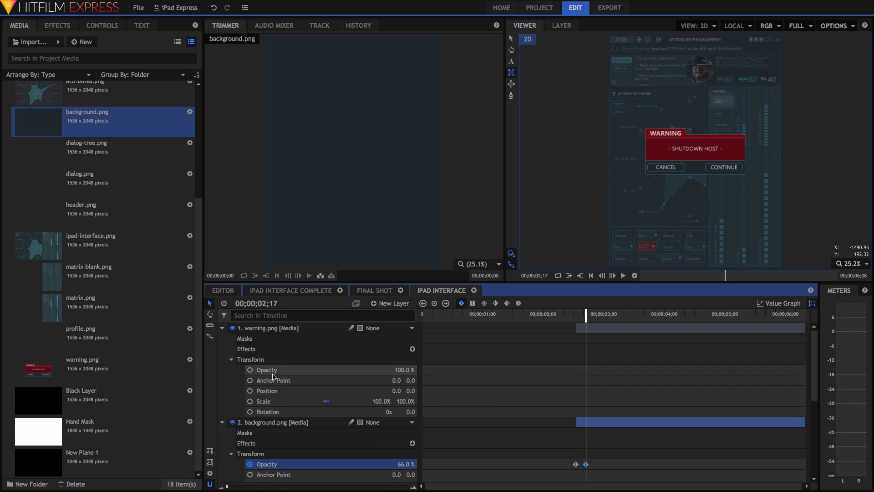
click(250, 401)
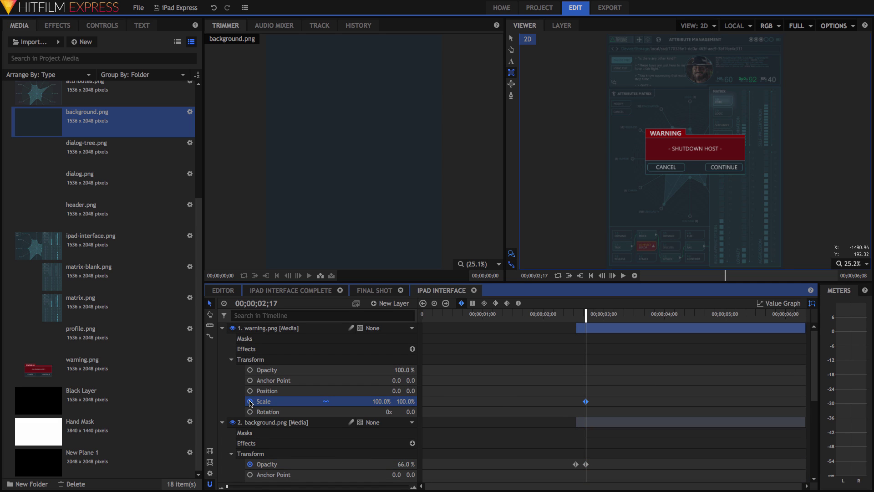
key(Left)
key(Left)
key(Left)
key(Left)
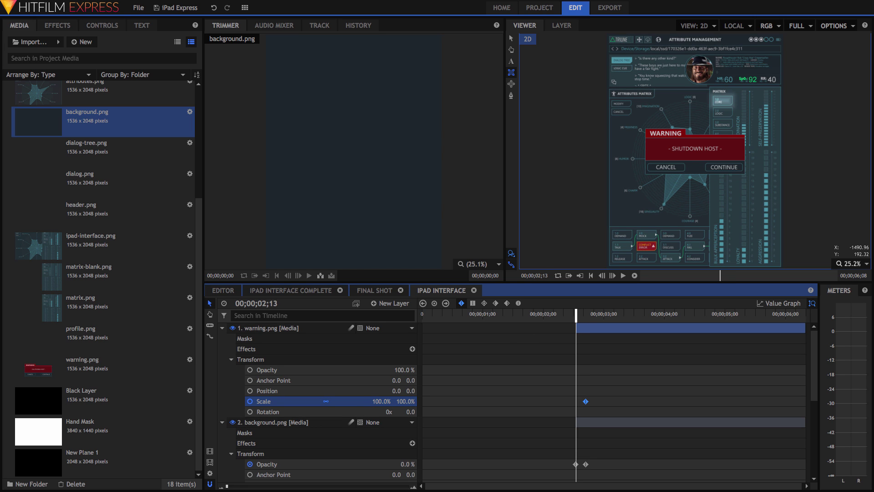
key(Return)
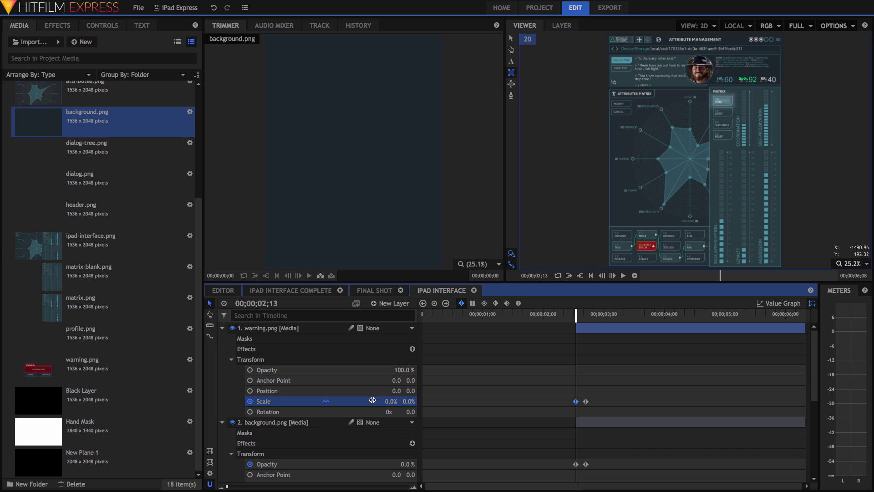
Raise the warning.png layer to a vertical position of 339 and collapse the warning.png and background.png properties
drag(576, 315, 594, 316)
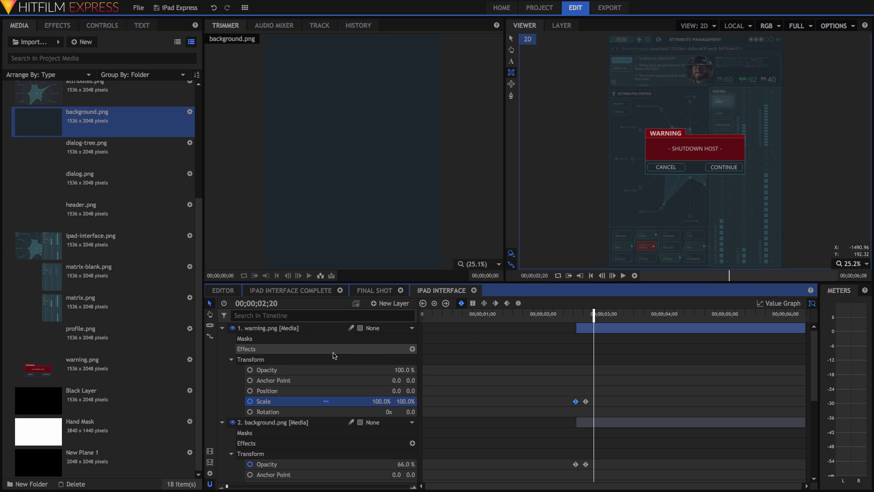
drag(410, 390, 566, 391)
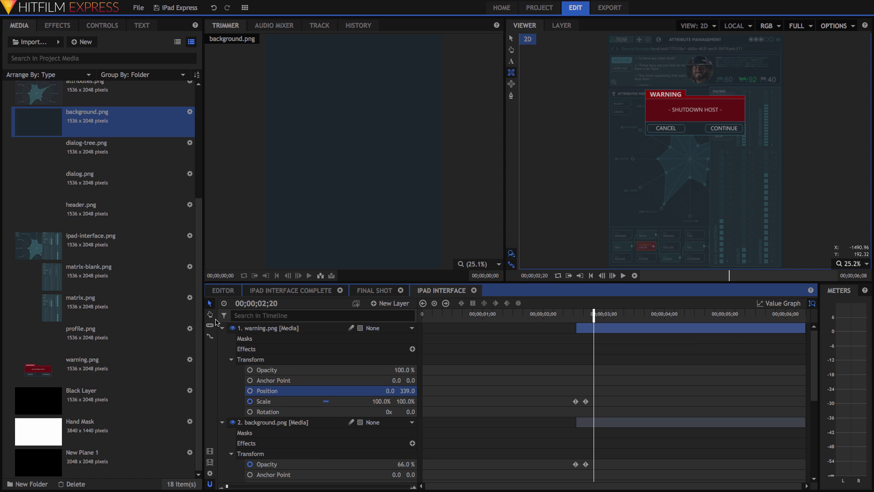
click(222, 328)
click(222, 338)
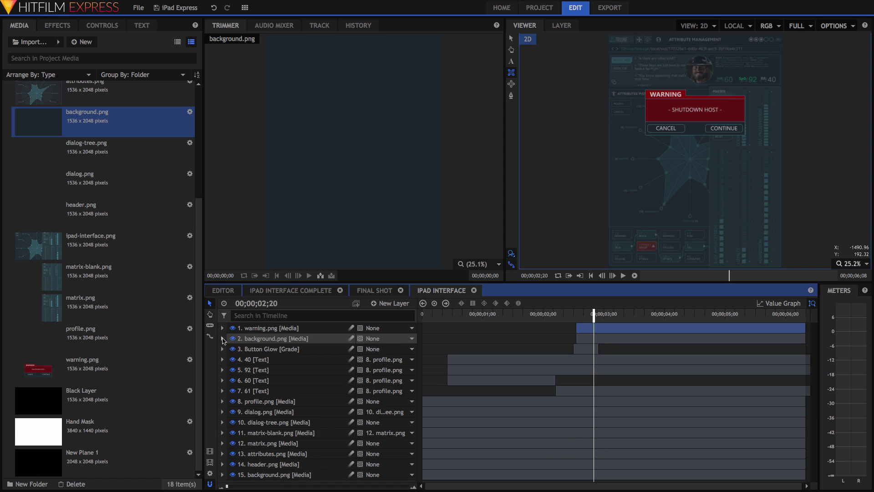
Duplicate the Button Glow grade layer, move the copy above all layers and start it at 00;00;03;01
click(264, 349)
key(ctrl+d)
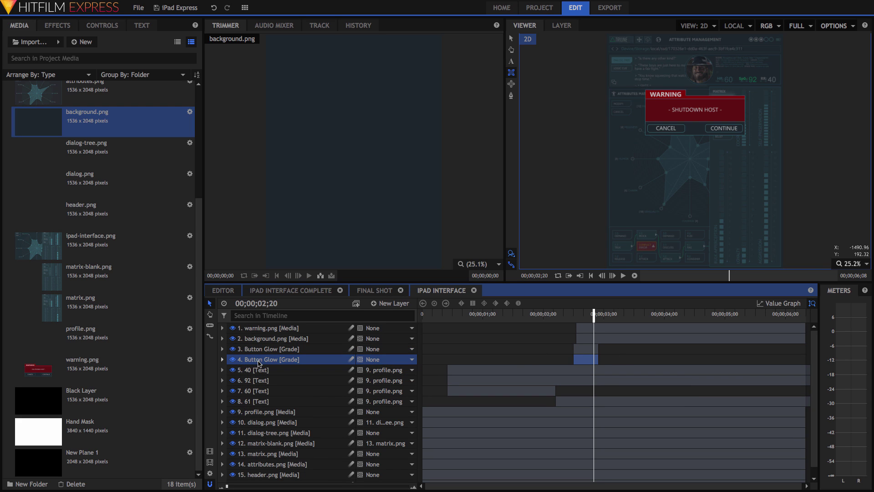
drag(258, 362, 260, 324)
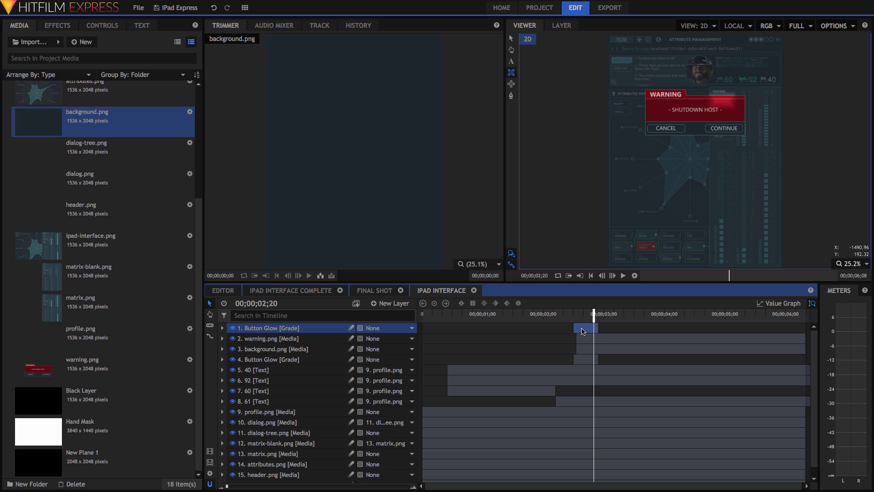
drag(583, 330, 611, 329)
click(606, 317)
Move the top Button Glow layer's mask over the warning dialog's CONTINUE button and collapse the layer's properties
click(222, 328)
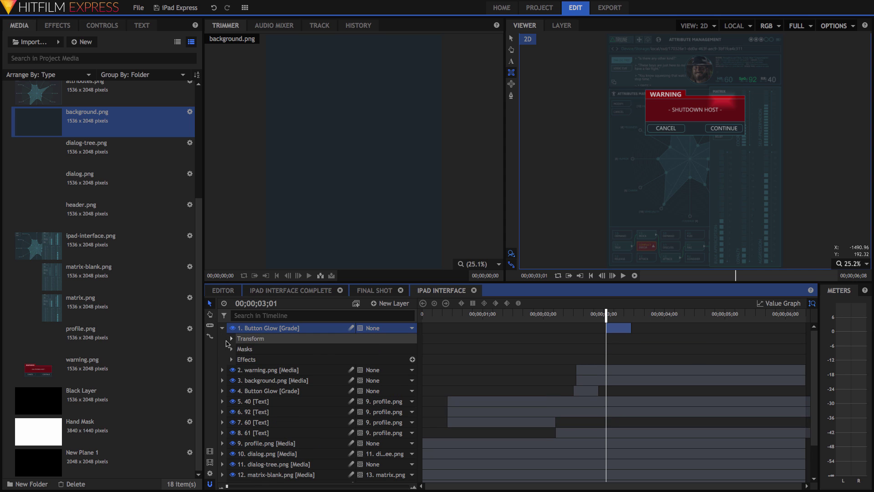
click(231, 349)
click(264, 359)
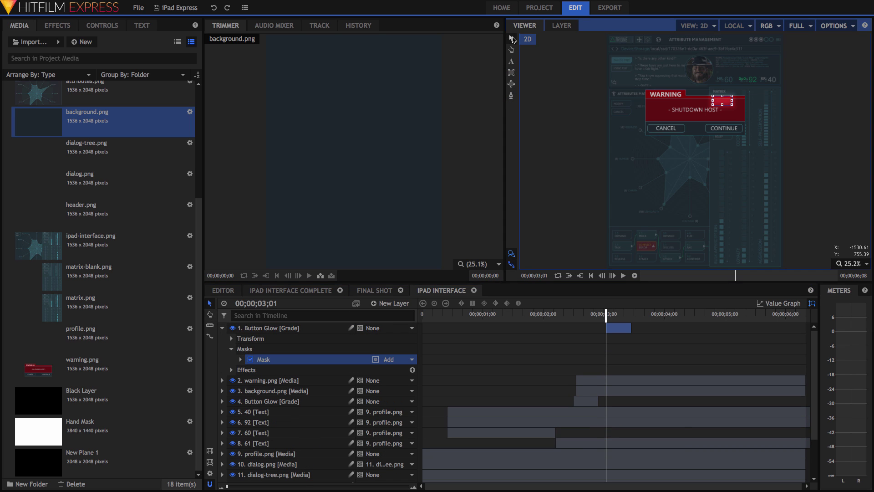
drag(727, 103, 730, 132)
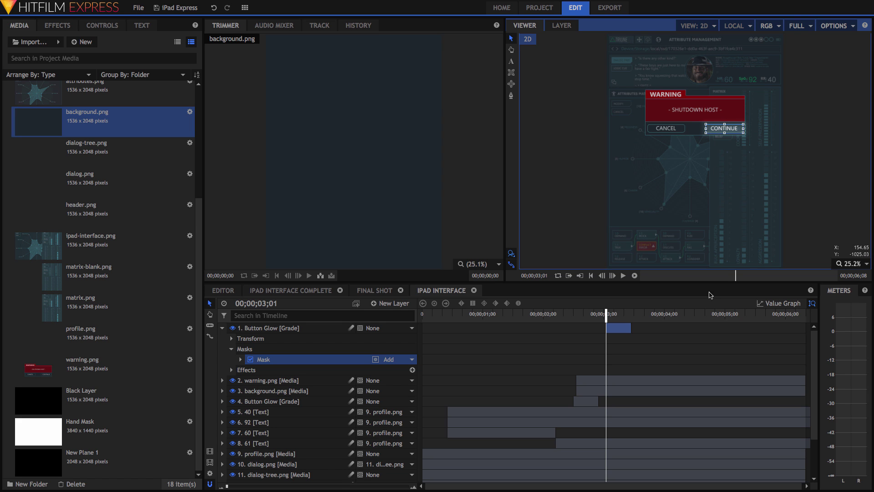
click(223, 329)
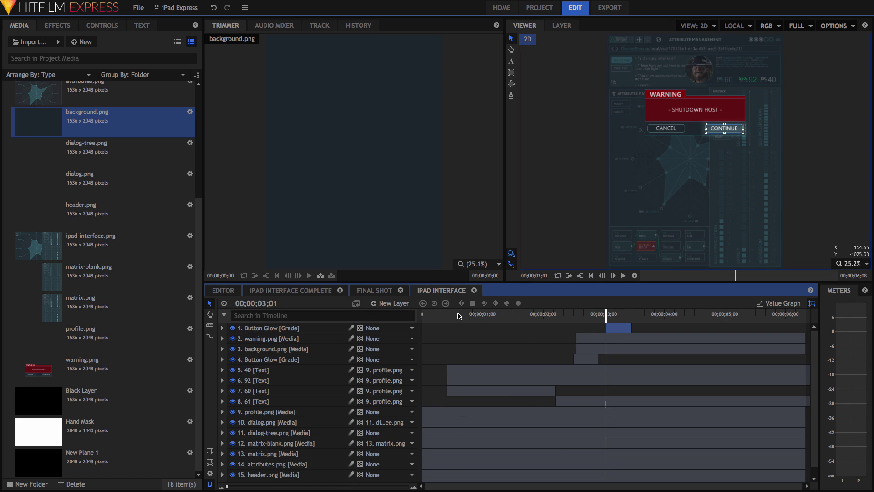
Play the iPad Interface composite from the start through the warning pop-up and CONTINUE button glow
drag(459, 316, 422, 316)
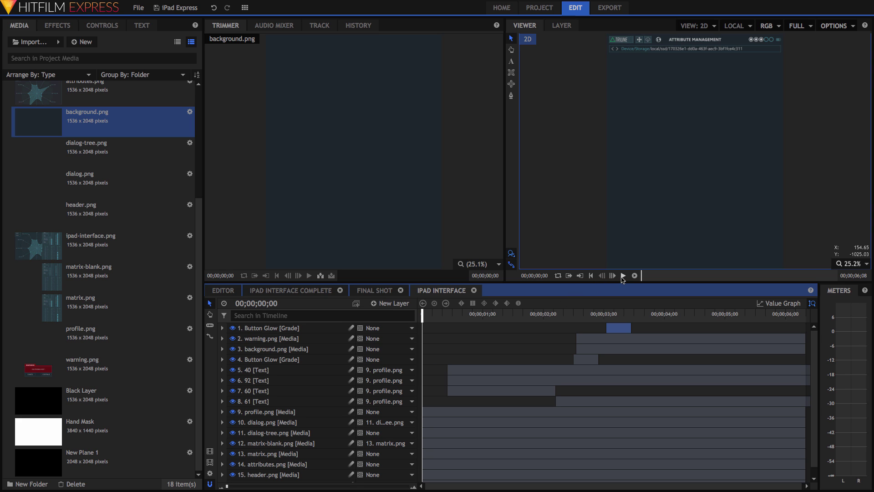
click(623, 276)
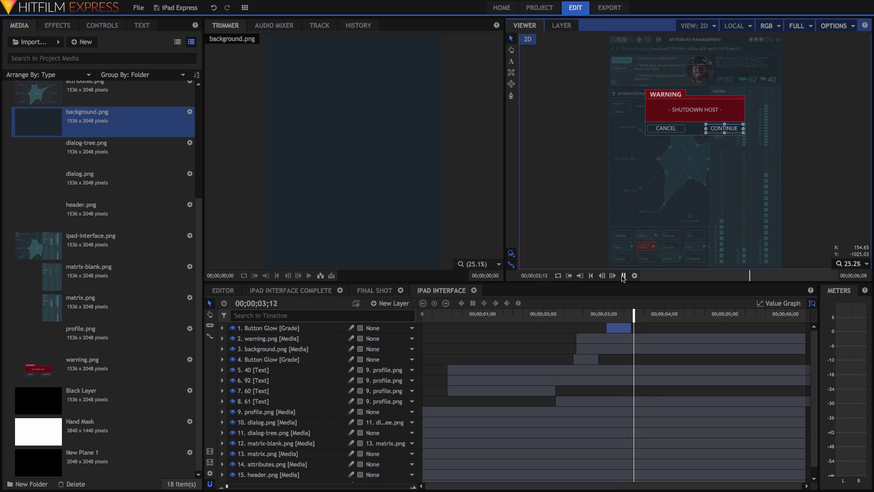
click(623, 275)
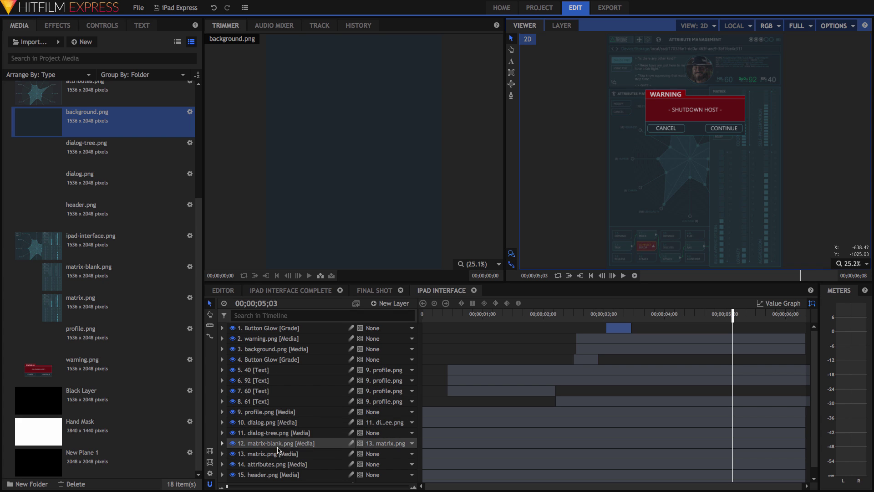
Enable motion blur on all layers from the top Button Glow down to attributes.png, and preview the animation from the start
click(268, 464)
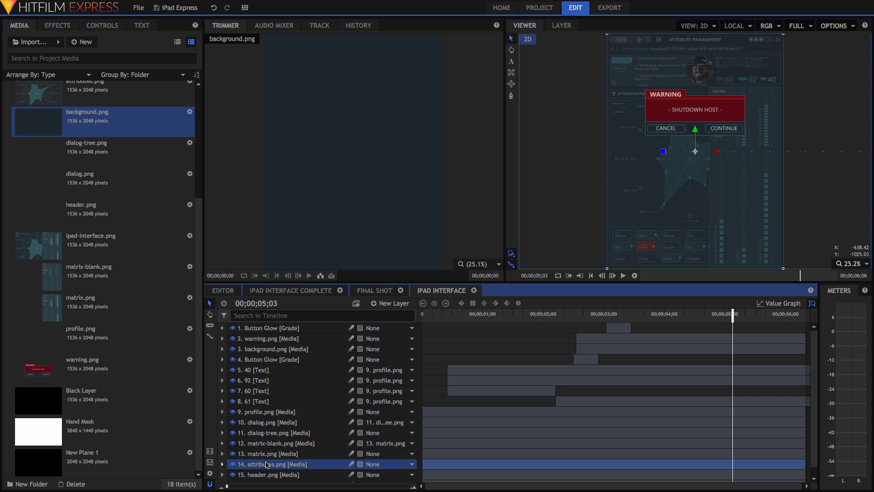
shift+click(267, 330)
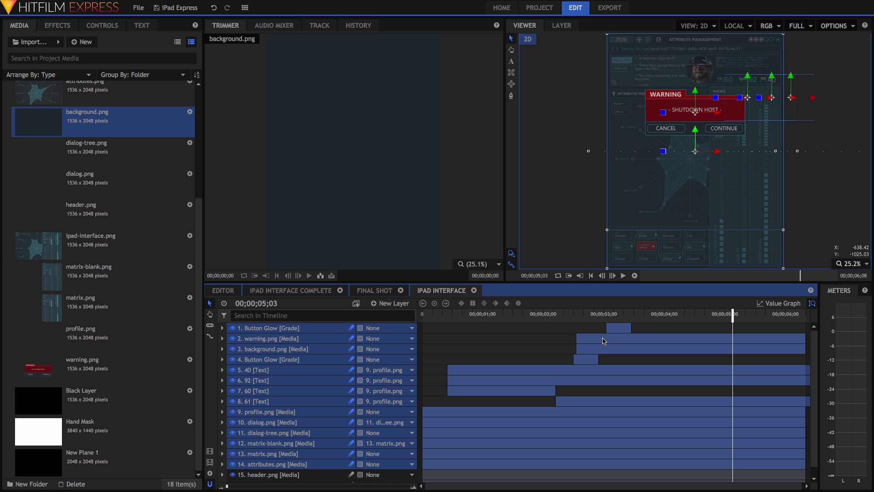
drag(569, 318, 462, 315)
key(Home)
click(460, 335)
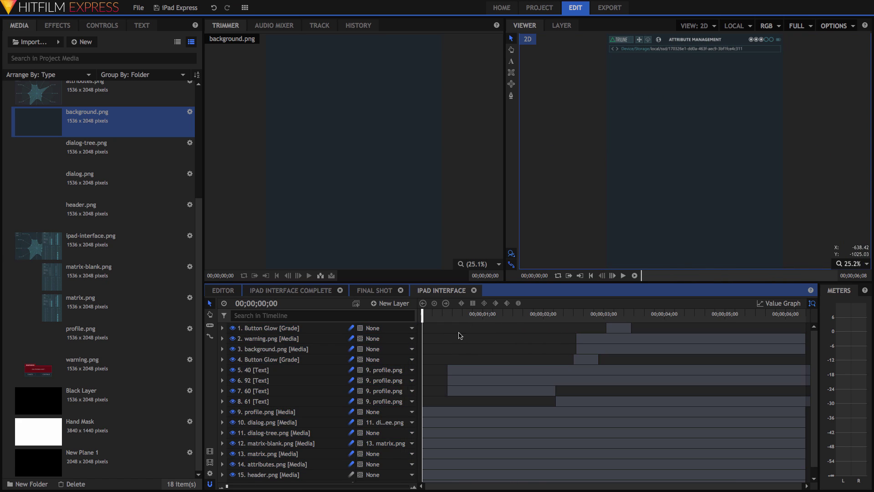
click(623, 276)
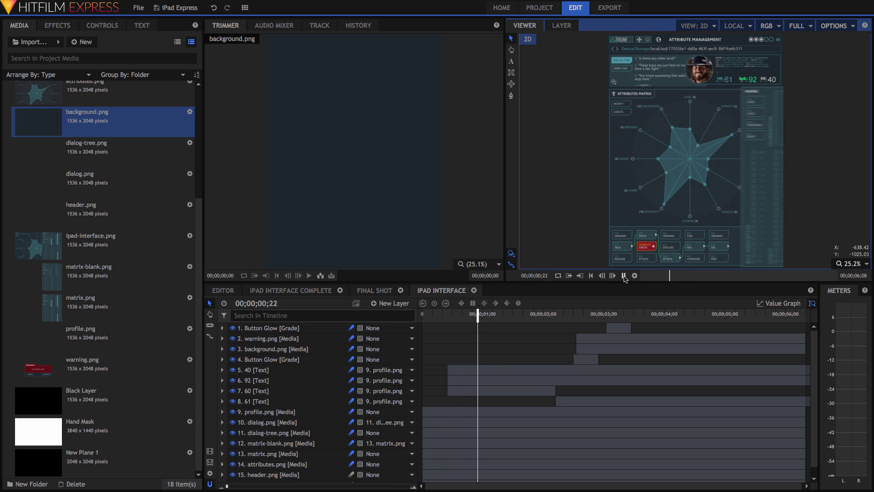